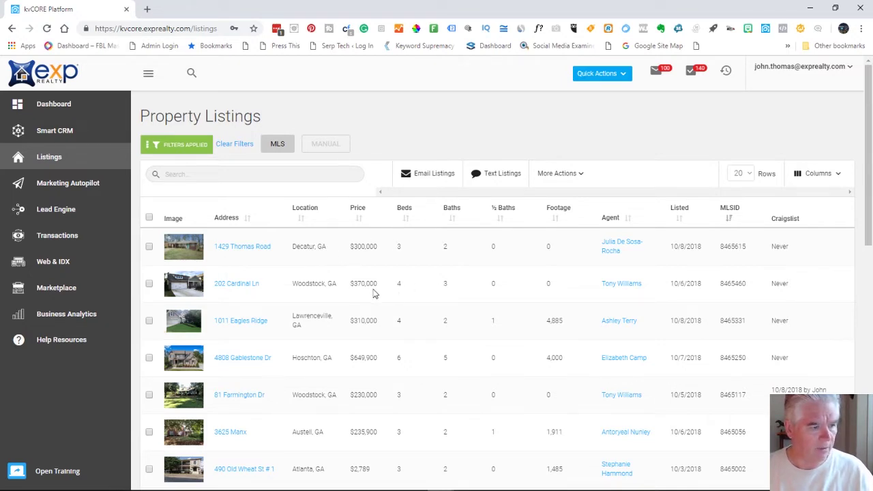
click(232, 289)
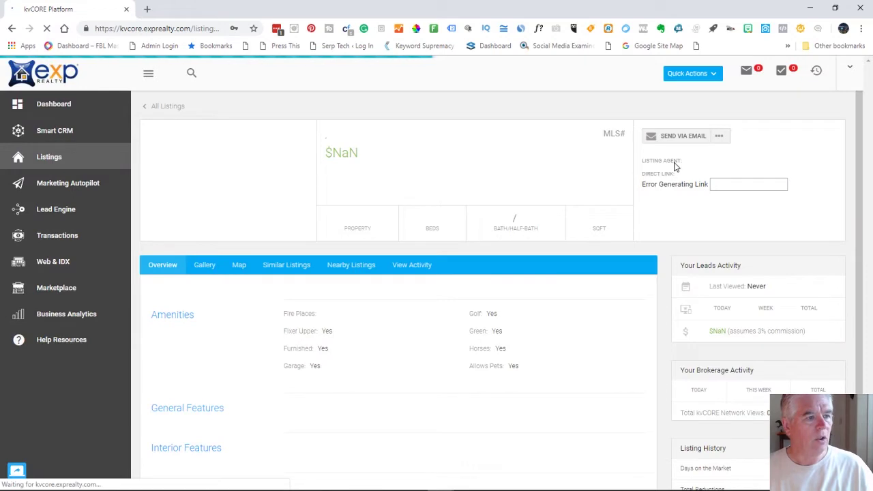
click(726, 139)
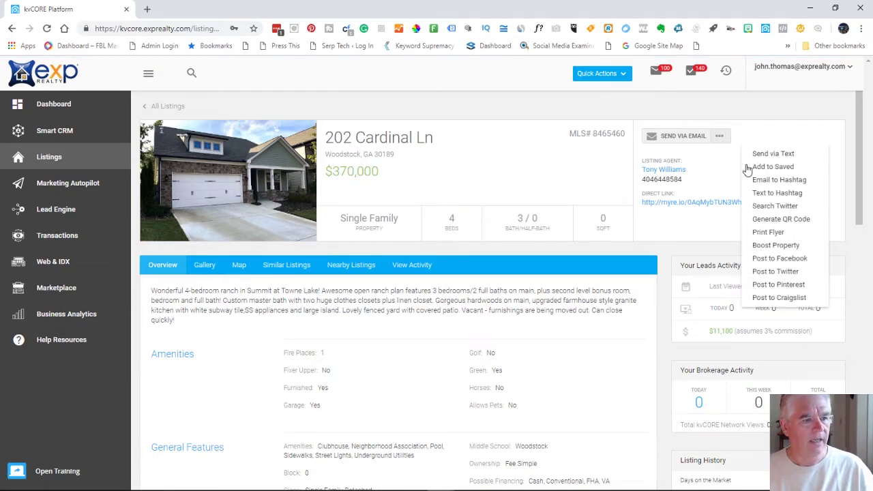
click(772, 300)
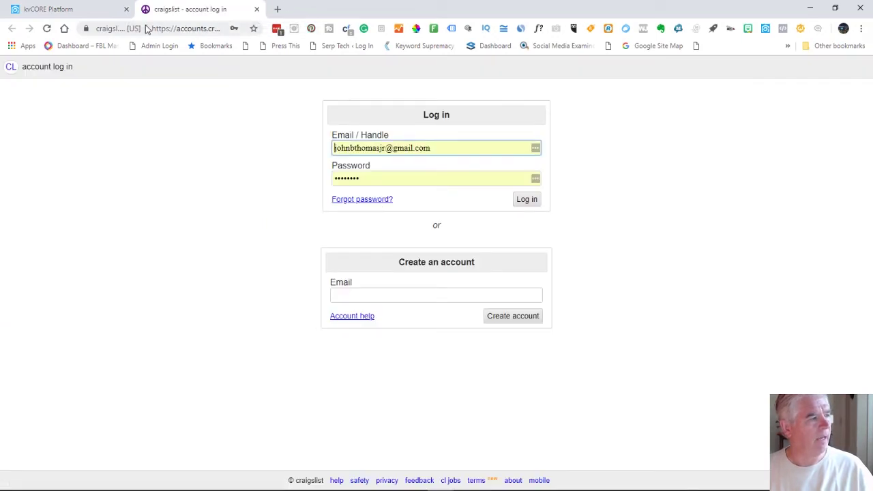
click(83, 14)
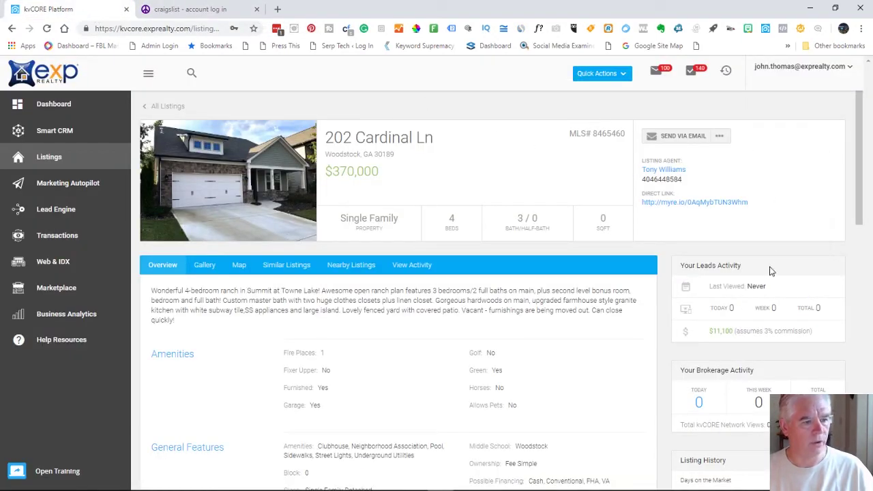
click(720, 137)
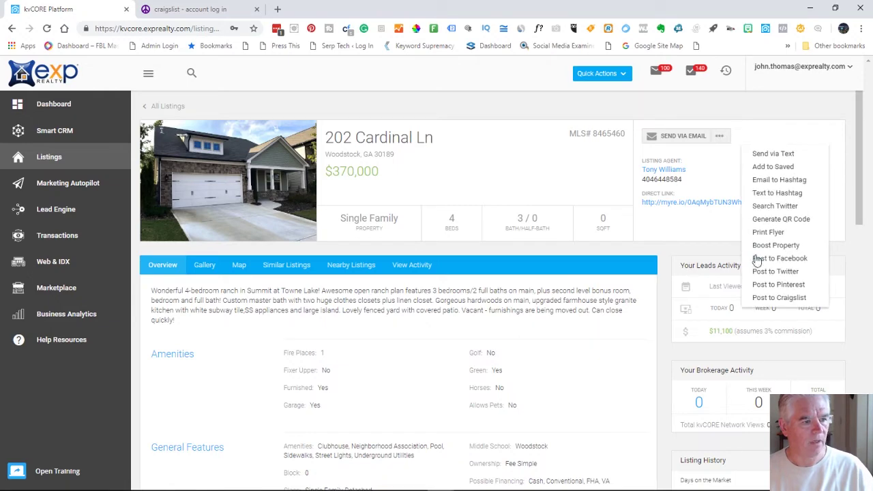
click(764, 272)
click(98, 10)
Launch the listing's Facebook and Pinterest share pages from the same menu
click(718, 287)
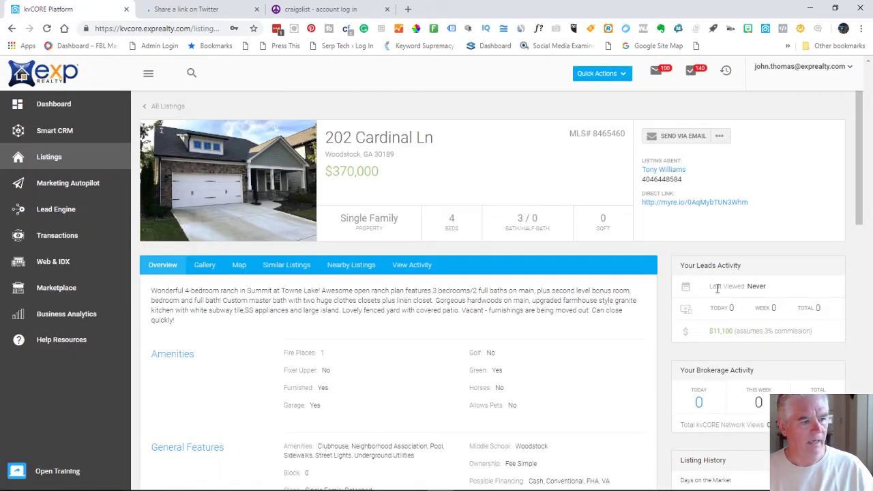
click(723, 137)
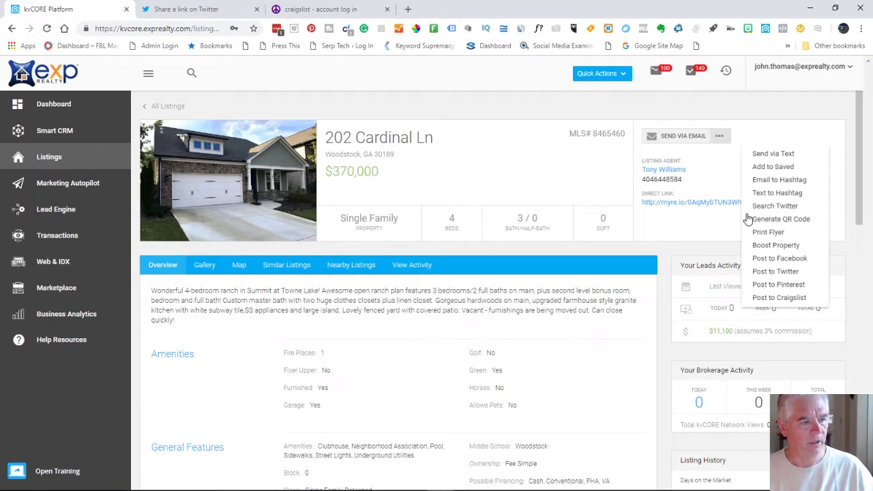
click(769, 259)
click(62, 12)
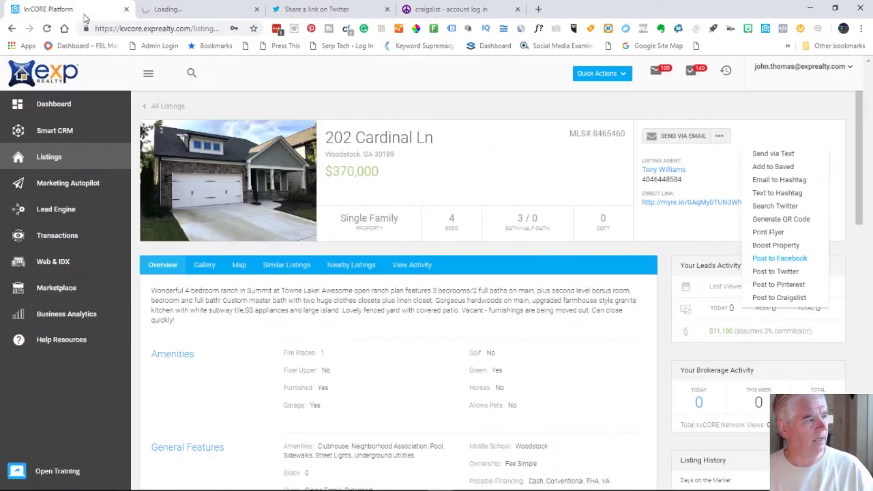
click(720, 137)
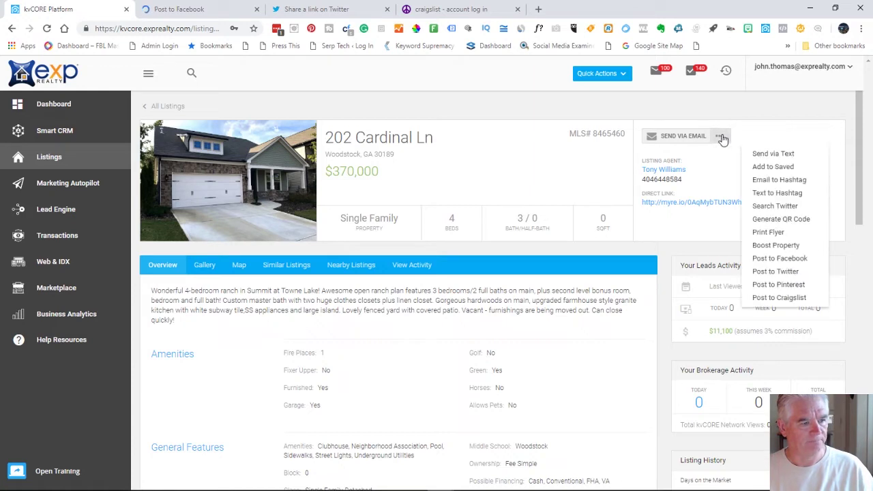
click(779, 284)
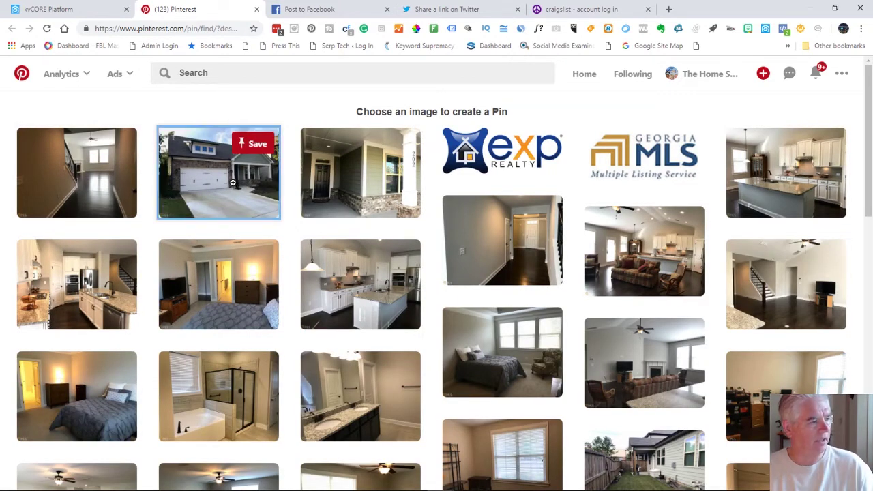
Pin the front-of-house garage photo to the Amazing area Homes board and close Pinterest
click(232, 182)
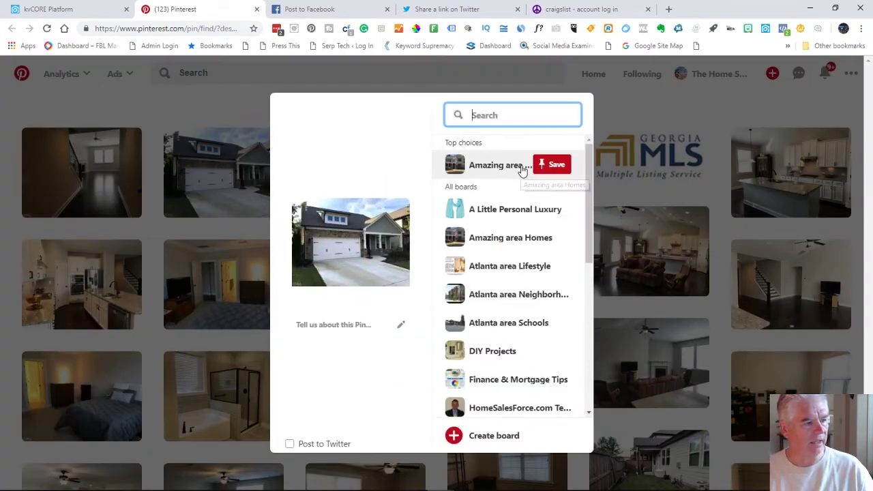
click(522, 168)
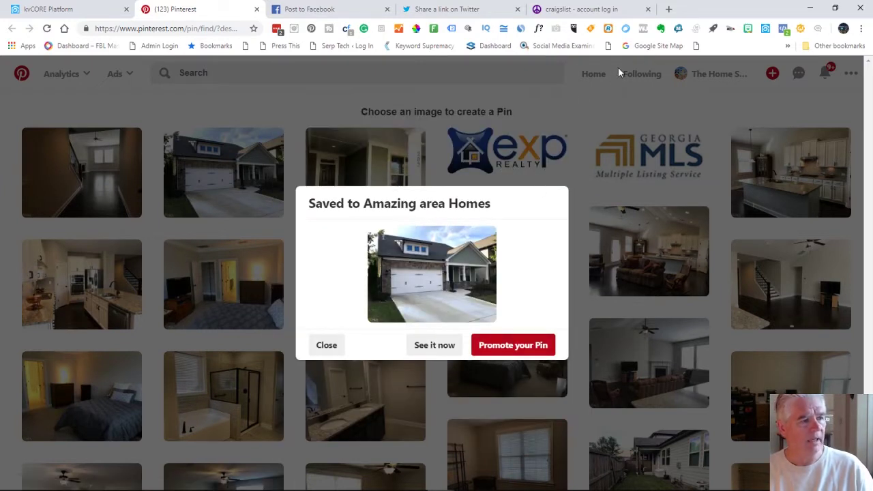
click(257, 10)
Set the Facebook share to post on the managed page Home Sales Force brokered by exp Realty
click(198, 10)
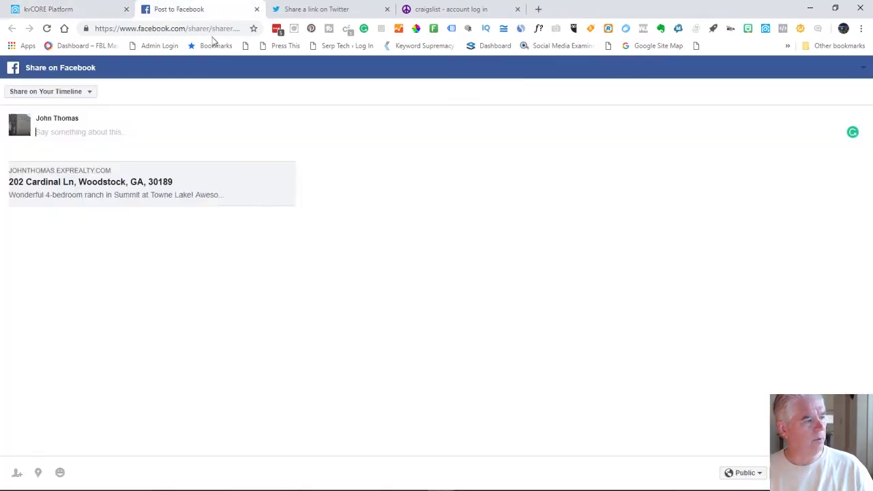
click(84, 95)
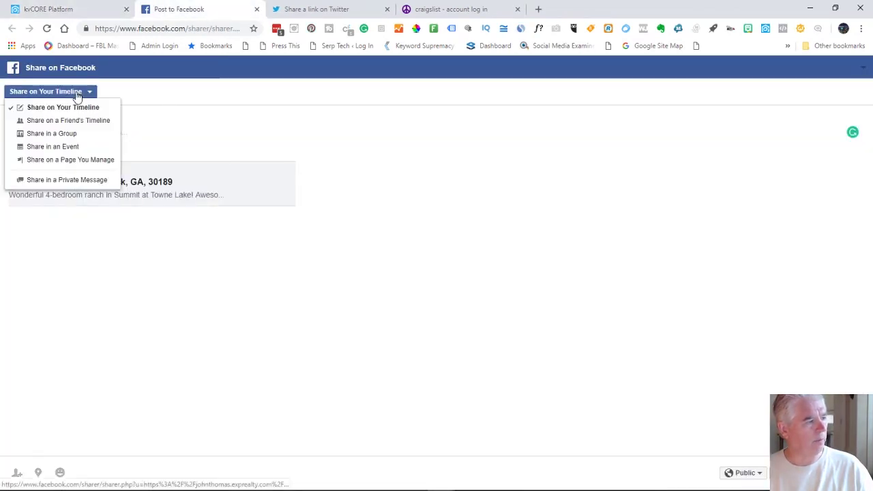
click(60, 162)
click(58, 116)
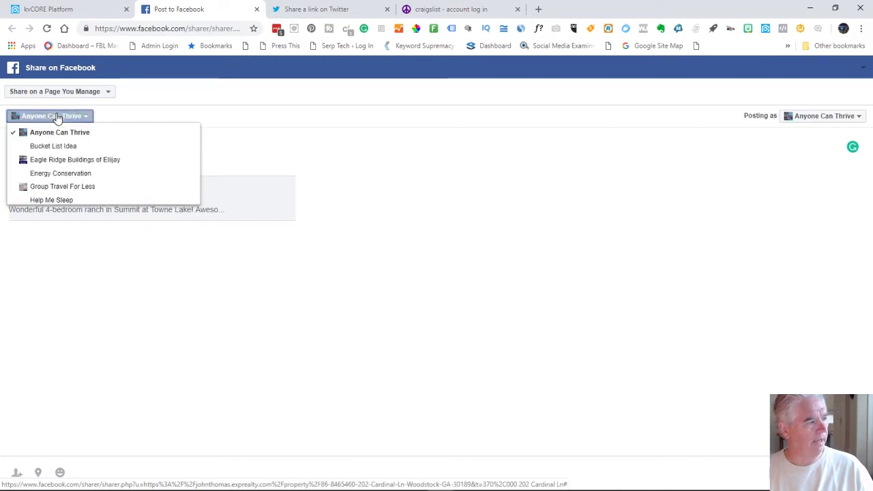
scroll(53, 179, down, 5)
scroll(57, 168, up, 3)
click(60, 170)
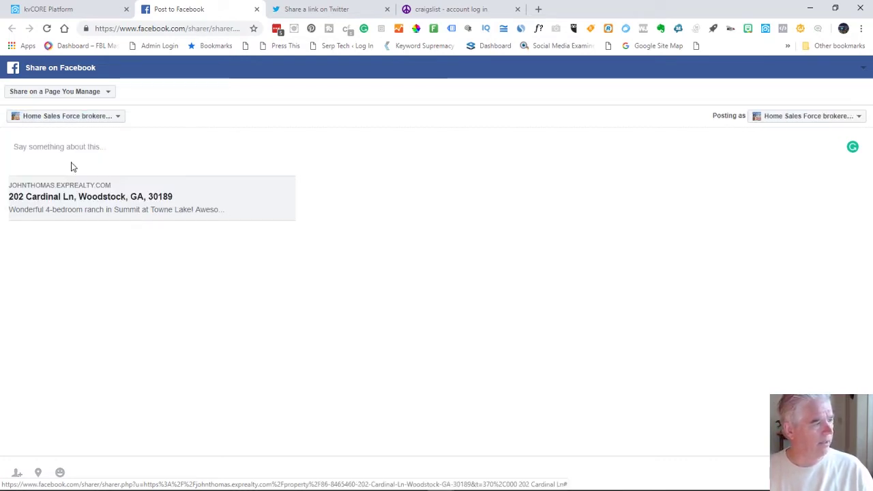
Copy 'Awesome open ranch plan' from the listing description, paste it as the post text, and publish
click(61, 9)
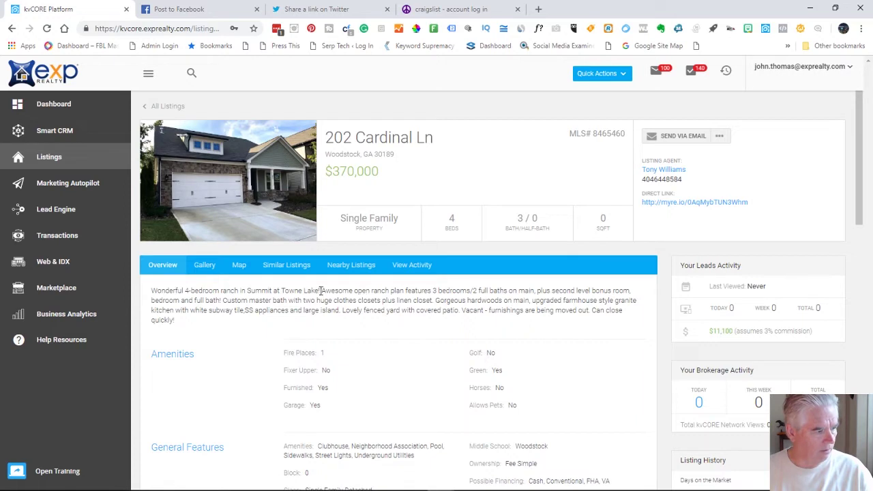
drag(350, 292, 405, 289)
key(ctrl+c)
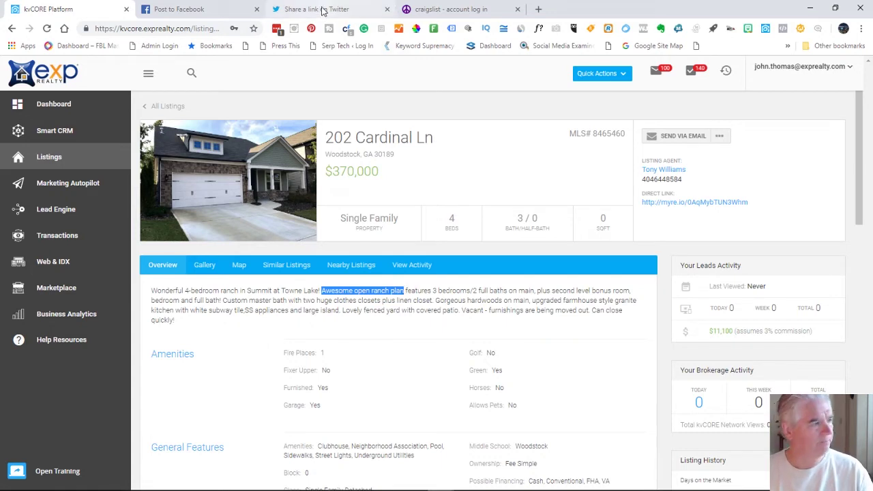
click(198, 10)
click(77, 148)
key(ctrl+v)
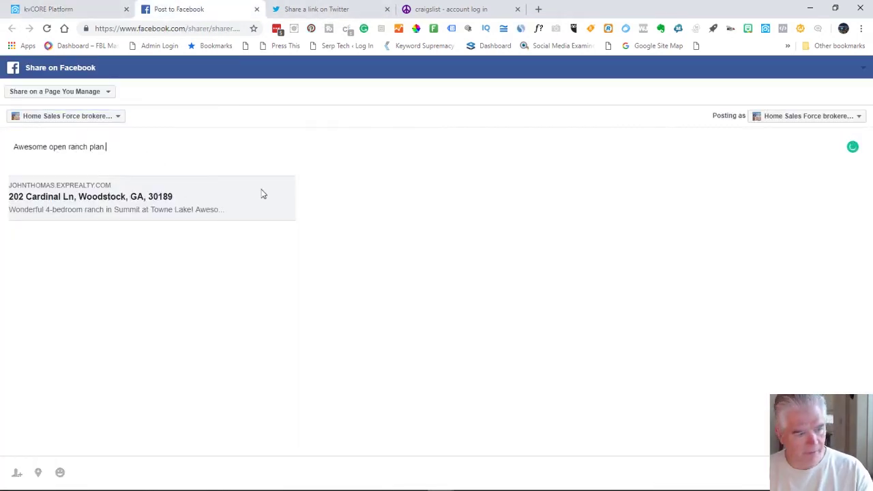
click(827, 473)
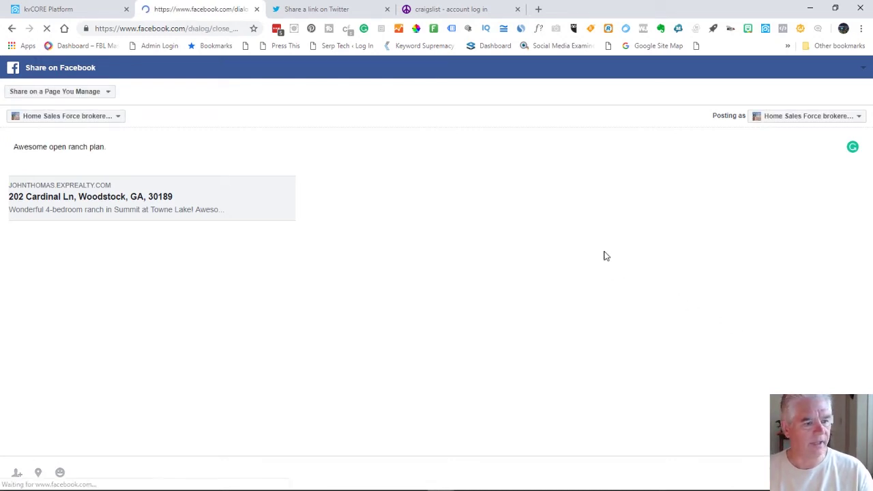
click(257, 9)
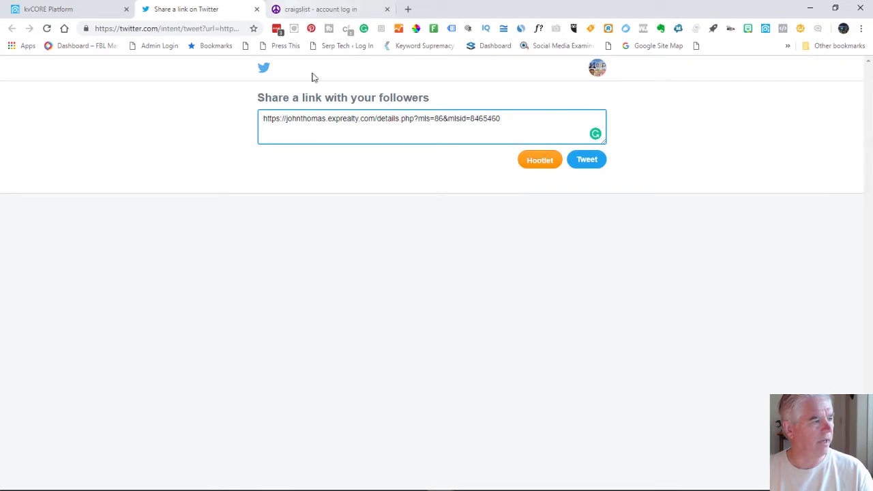
Paste 'Awesome open ranch plan' ahead of the listing link in the tweet box
key(ctrl+v)
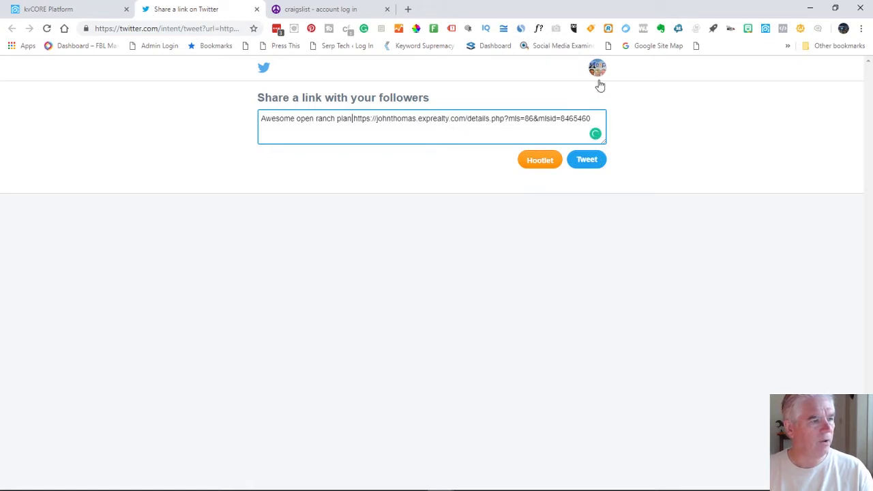
drag(262, 117, 617, 121)
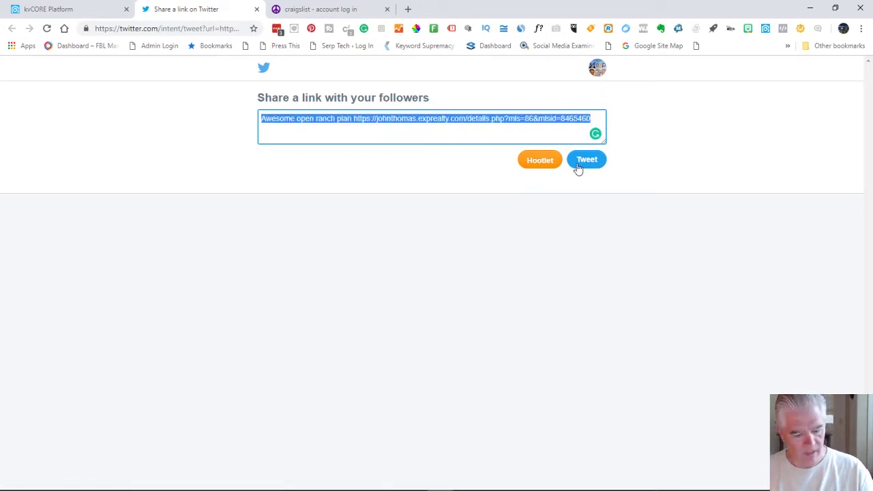
click(595, 75)
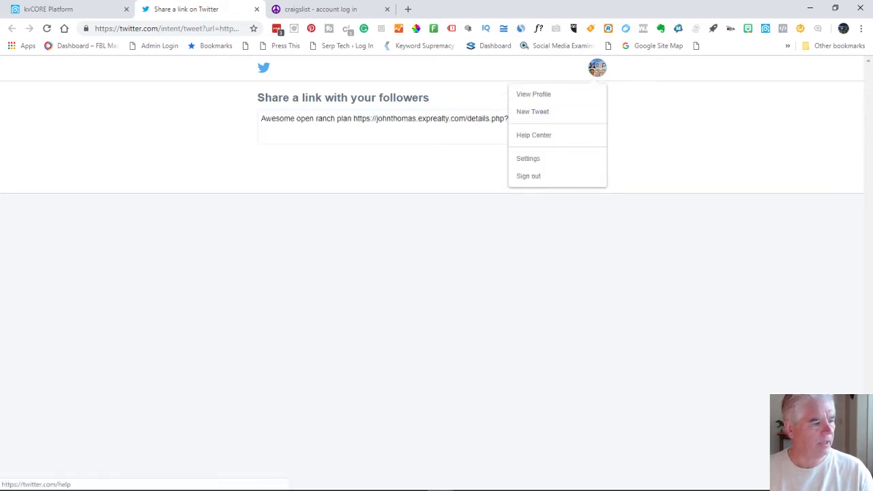
mouse_move(433, 483)
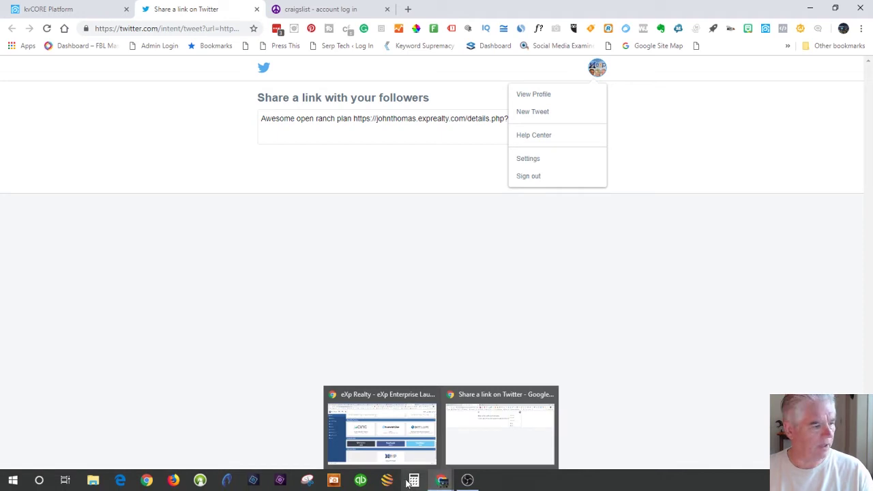
click(304, 481)
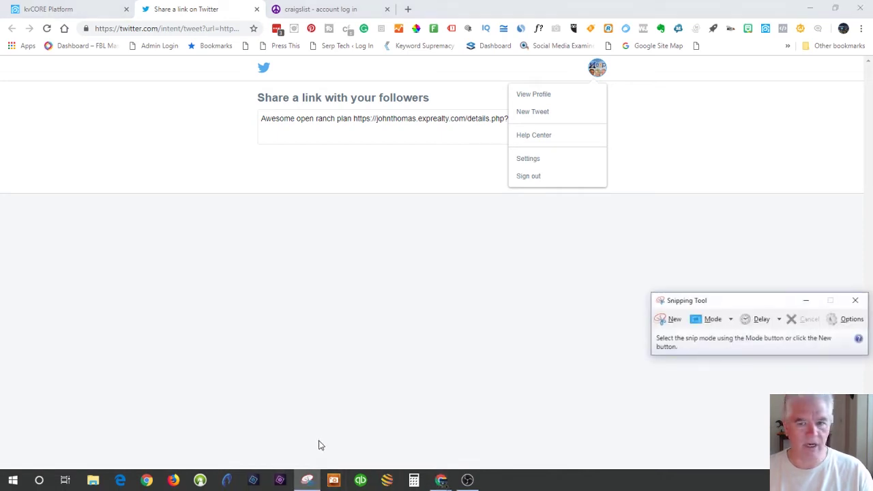
click(670, 319)
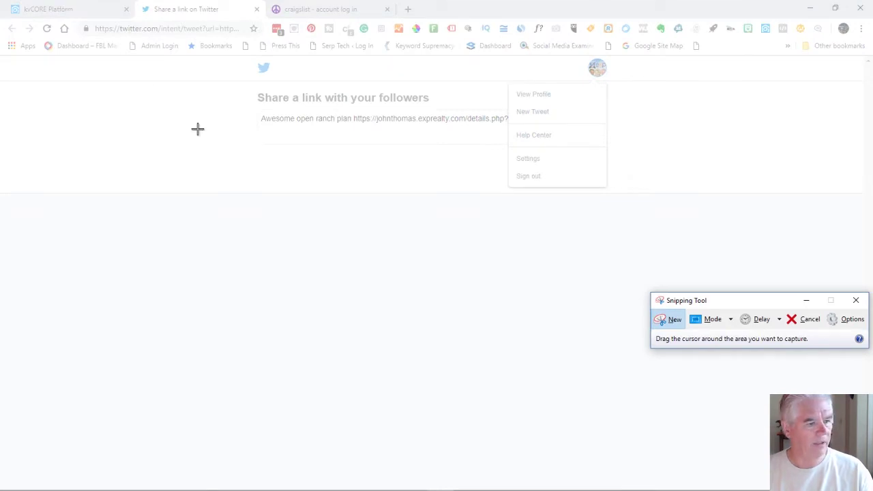
click(856, 300)
click(41, 10)
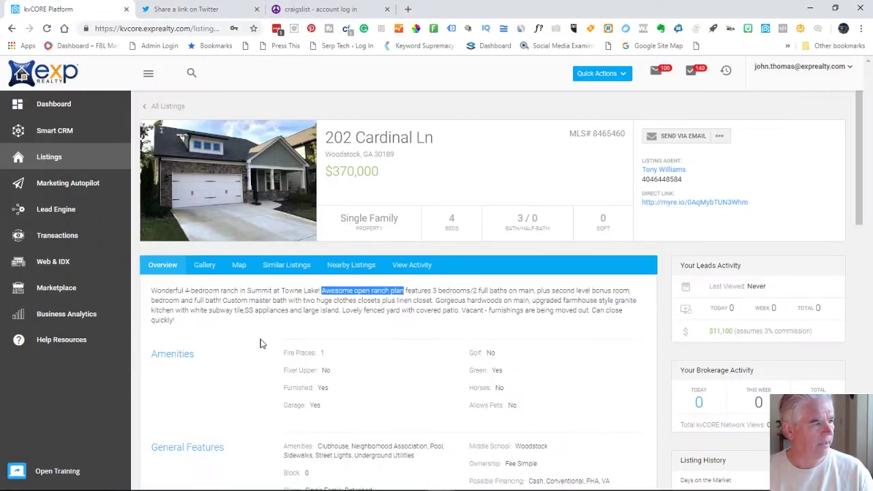
mouse_move(479, 472)
click(308, 481)
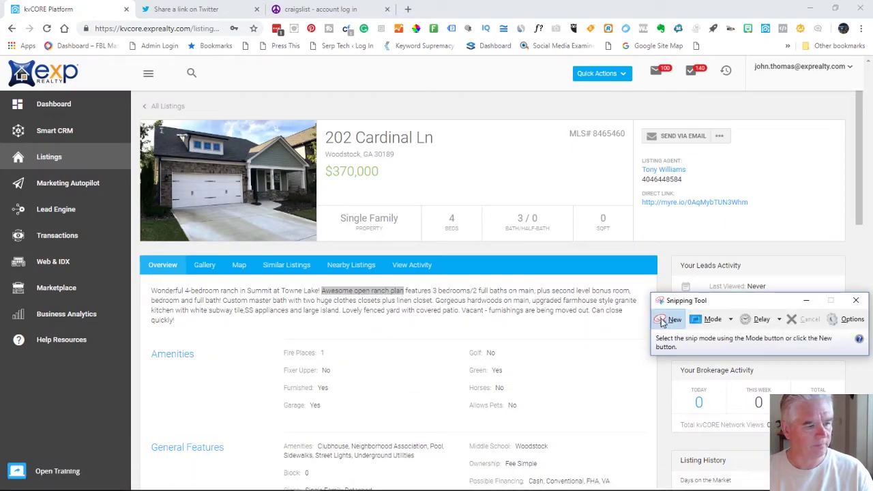
click(665, 320)
drag(142, 120, 315, 240)
Save the snip as JPEG '202' in the Pictures Temp folder and close Snipping Tool
click(219, 56)
click(230, 58)
click(230, 57)
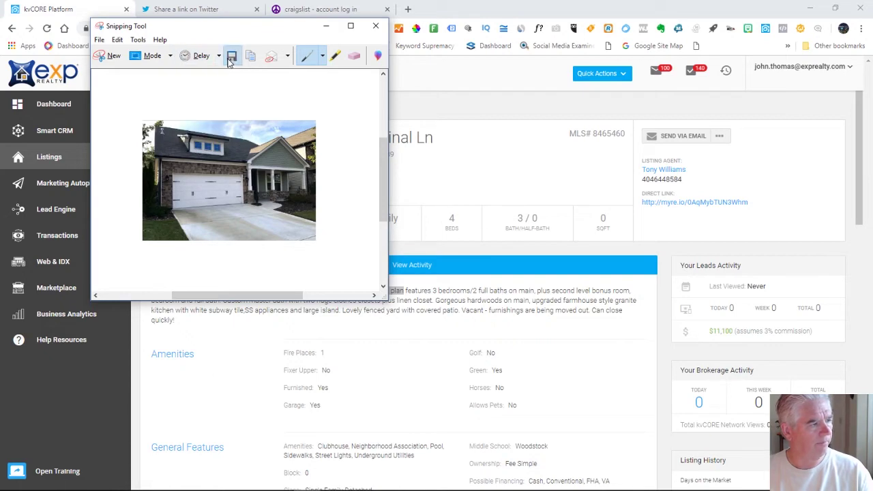
text(202)
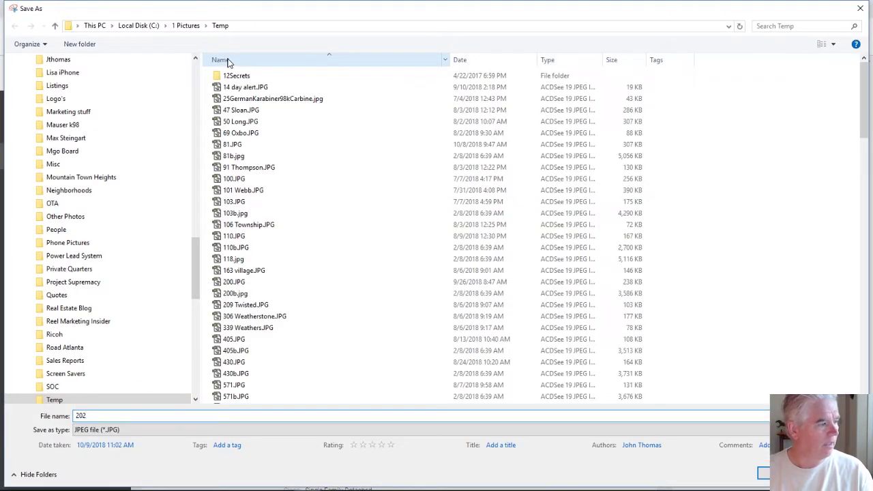
key(Return)
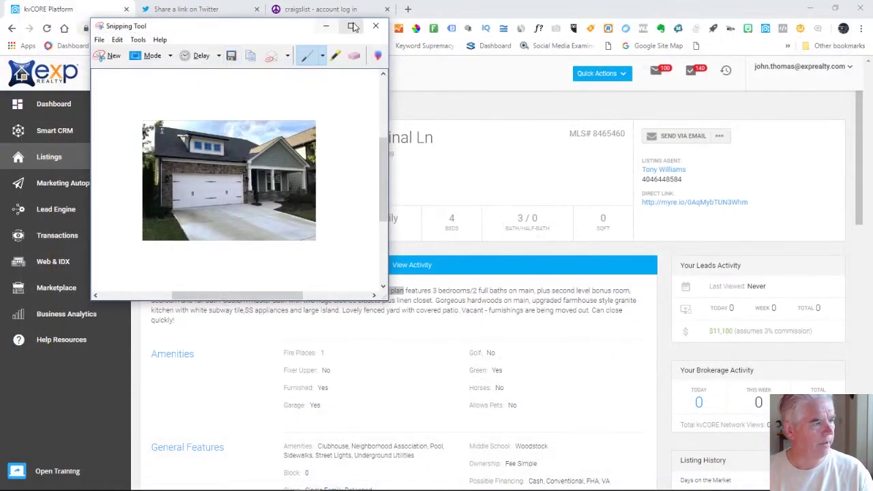
click(375, 25)
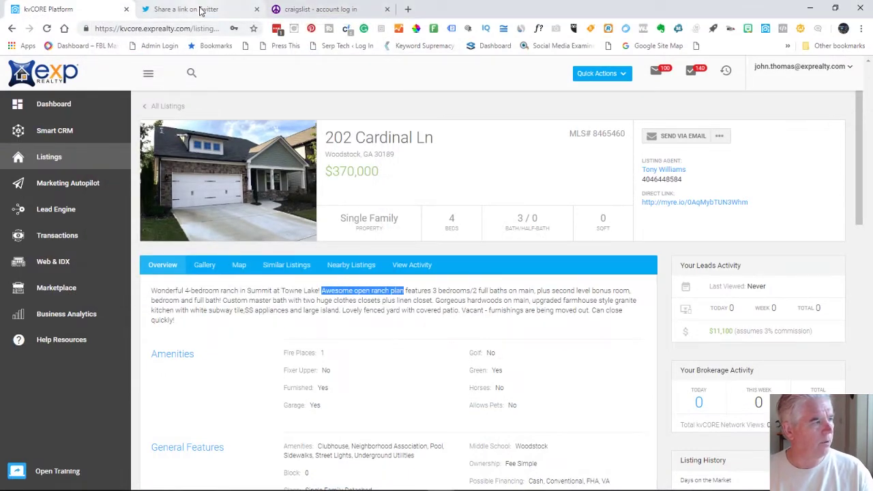
click(205, 9)
Start a new tweet from the Twitter profile and paste in the house photo
click(534, 95)
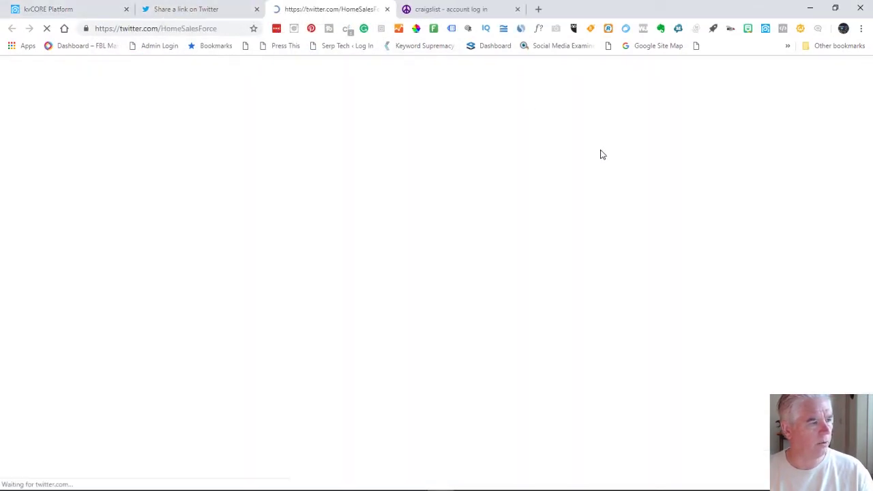
click(735, 69)
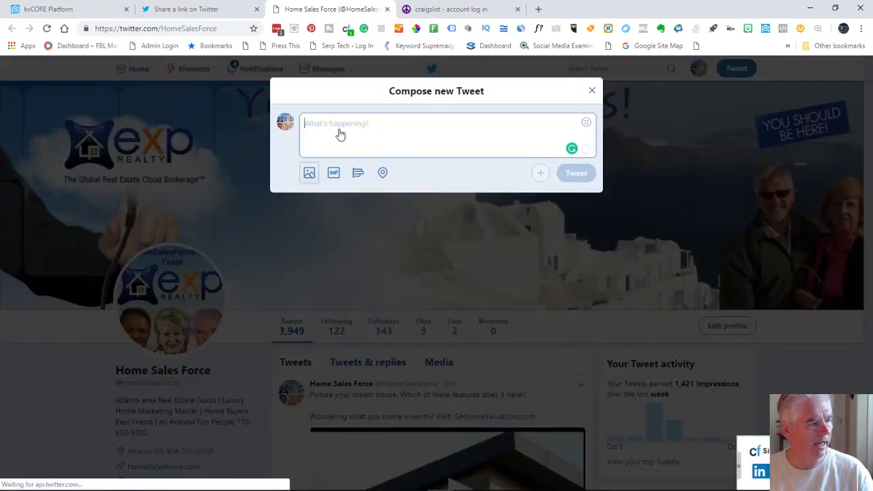
key(ctrl+v)
click(339, 132)
key(ctrl+v)
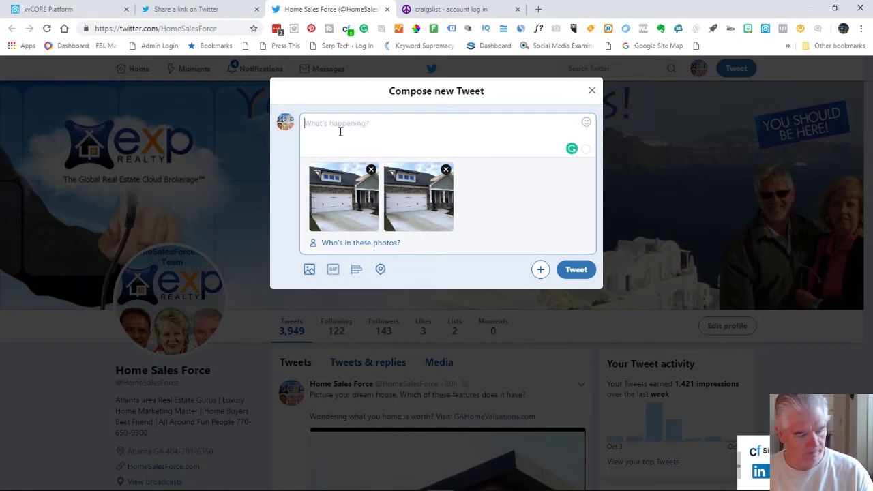
Add the 'Awesome open ranch plan' text with listing link, drop the duplicate photo, and send the tweet
click(186, 9)
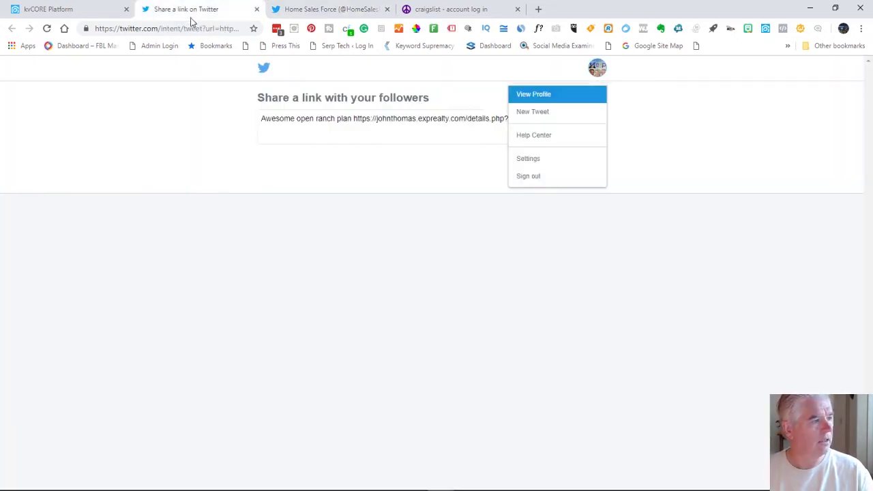
click(402, 127)
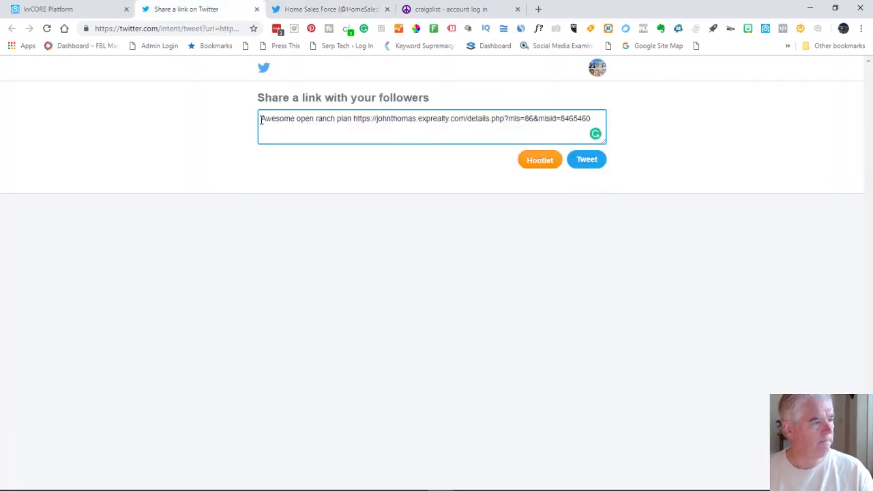
drag(261, 120, 619, 123)
key(ctrl+c)
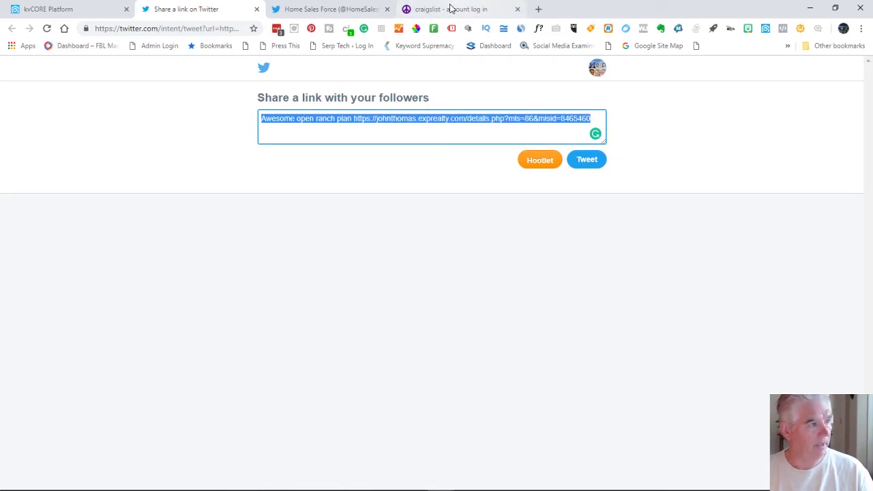
click(302, 9)
key(ctrl+v)
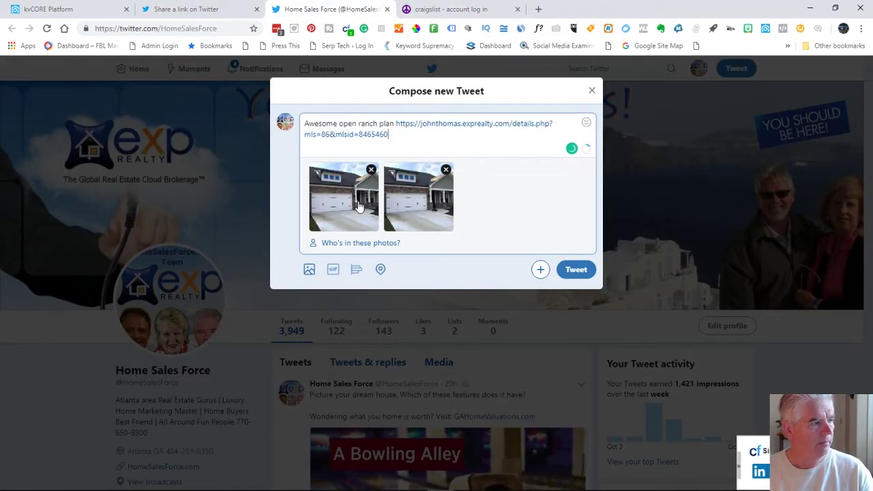
click(444, 169)
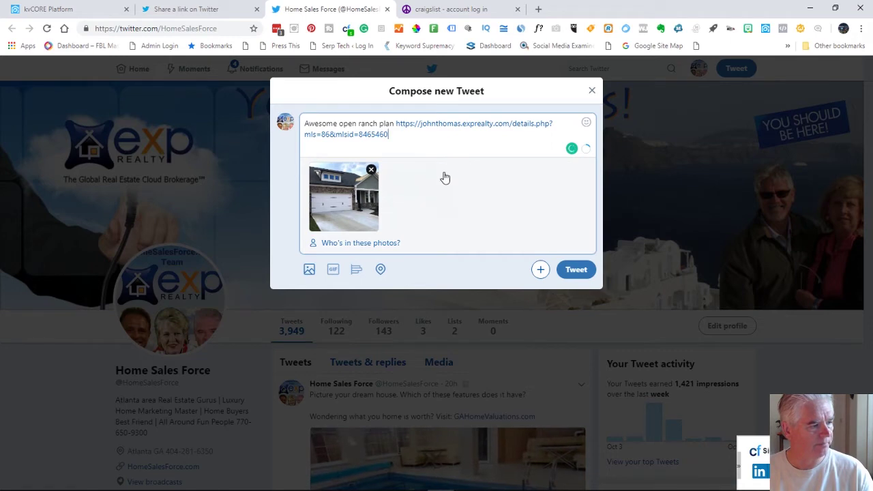
click(577, 271)
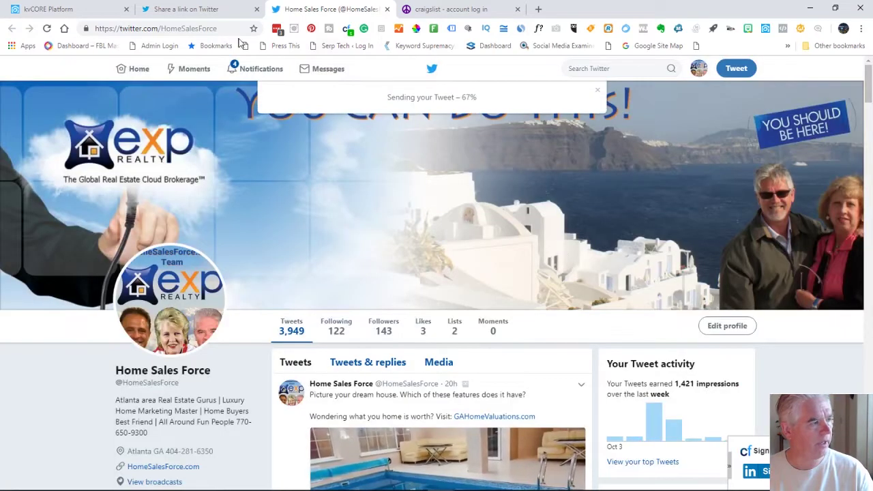
Close the Twitter profile tab
click(203, 12)
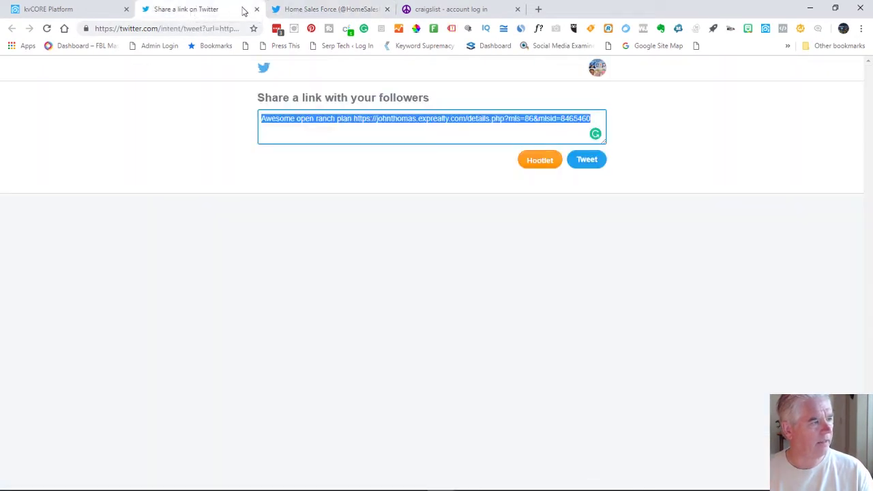
click(374, 10)
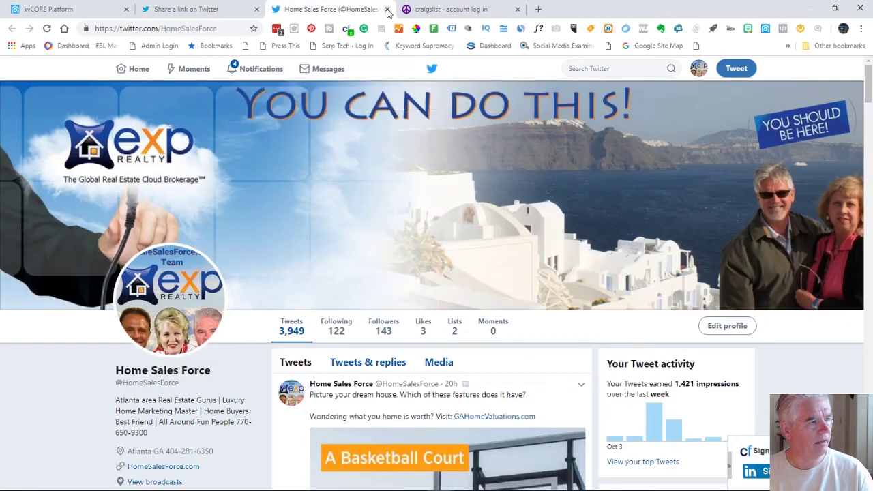
click(387, 9)
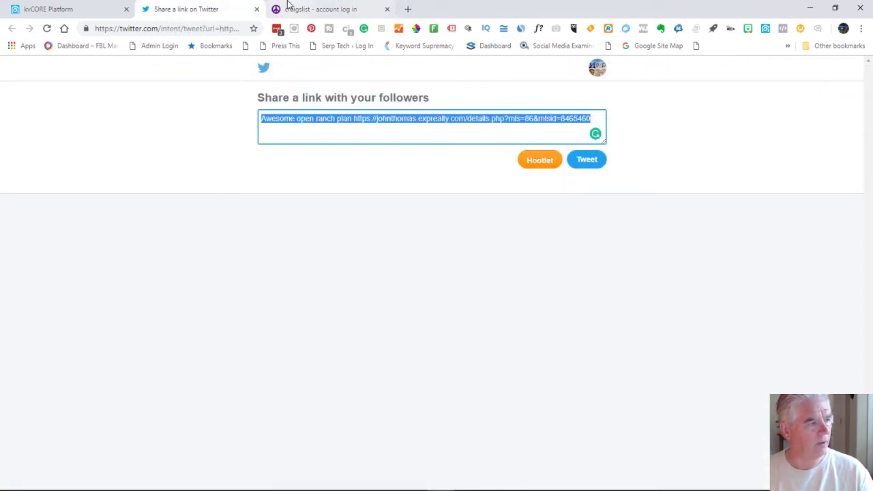
click(311, 7)
Log in to Craigslist, choose otp north, and submit the prefilled real estate by broker posting
click(527, 199)
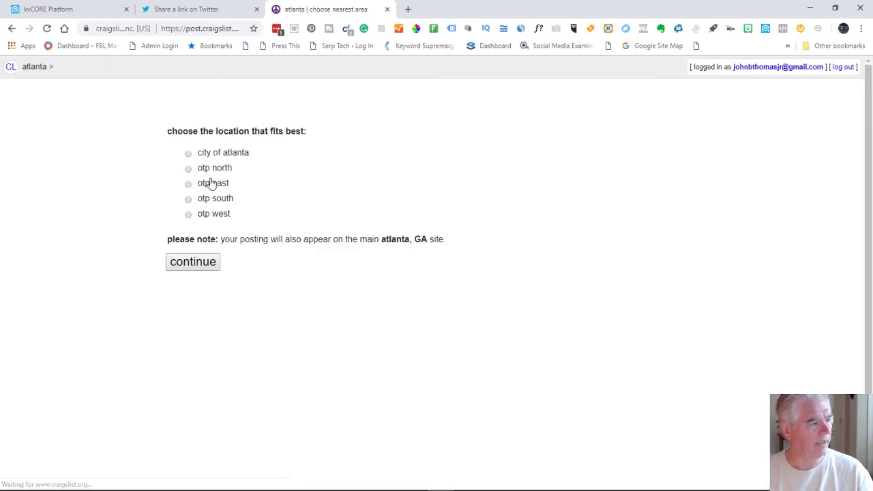
click(188, 169)
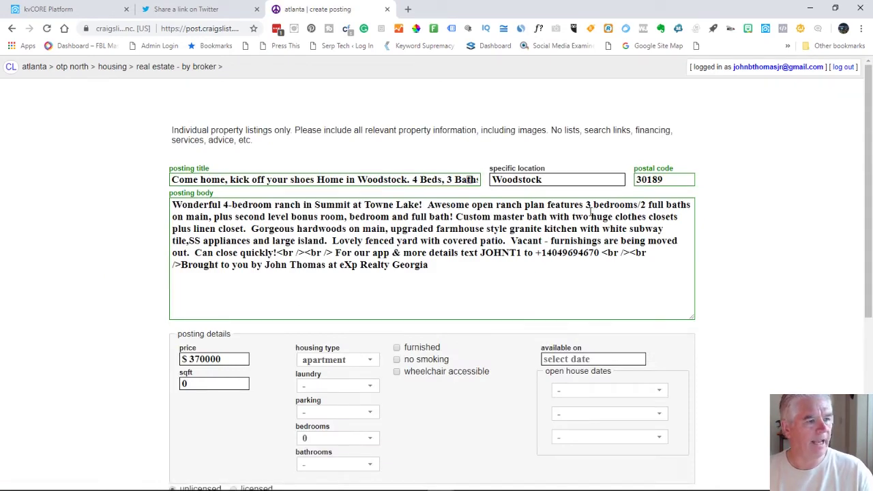
scroll(713, 232, down, 4)
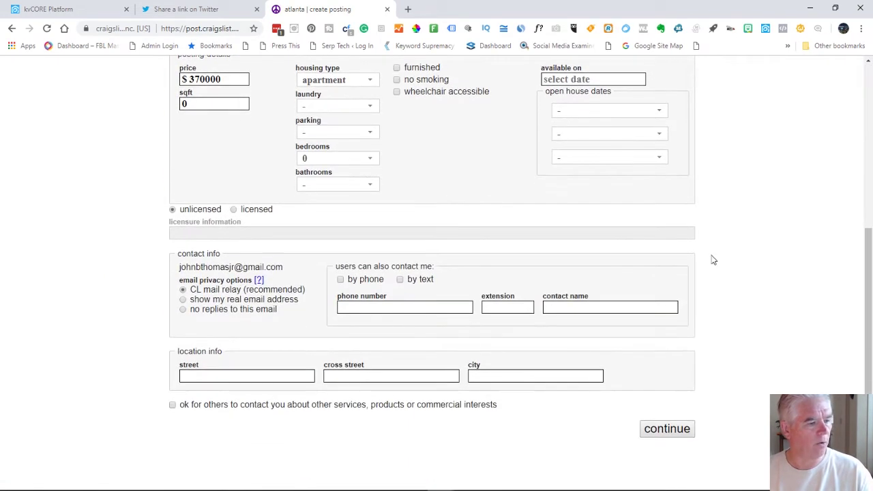
click(686, 426)
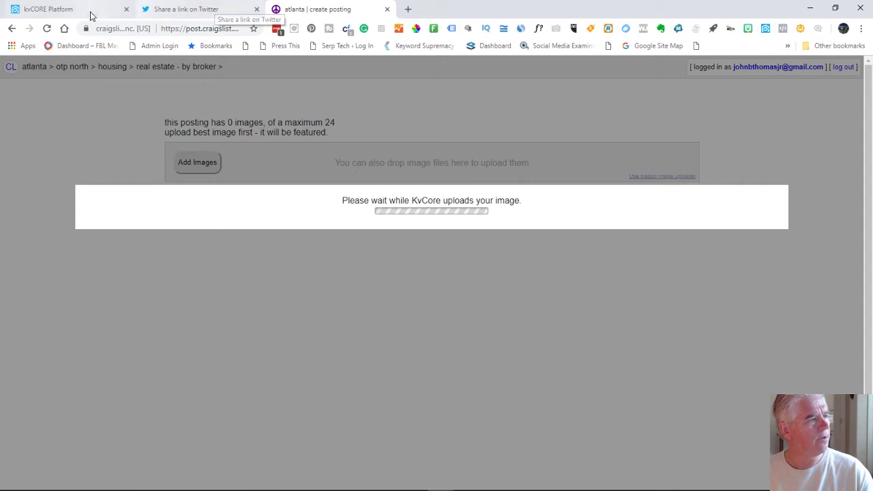
click(68, 10)
drag(755, 202, 659, 203)
key(ctrl+c)
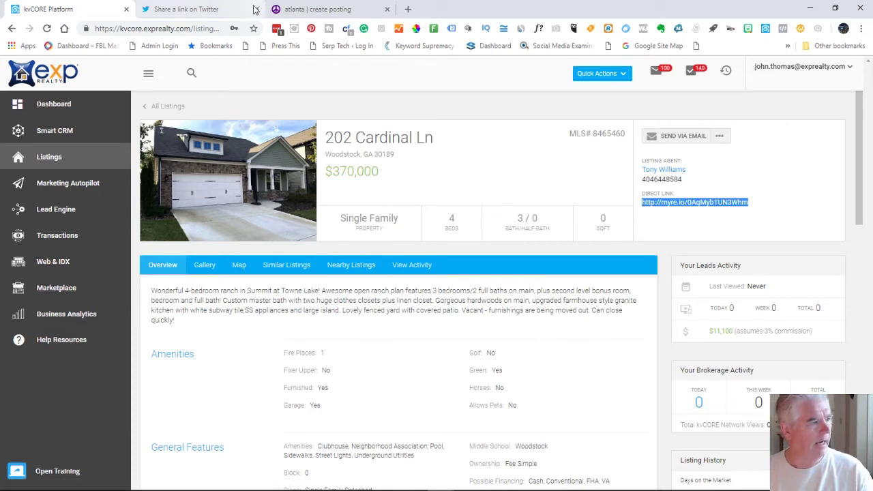
Go to gmail.com and open Google+ from the Google apps grid
click(409, 9)
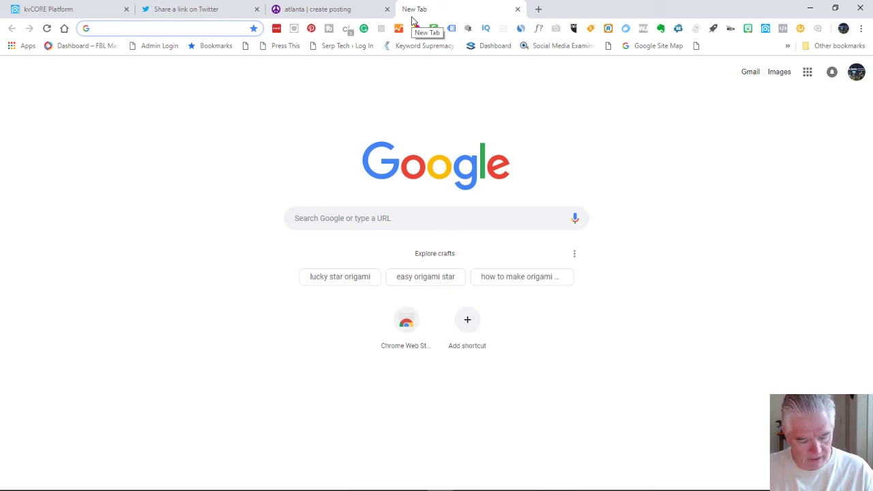
text(gmail.com)
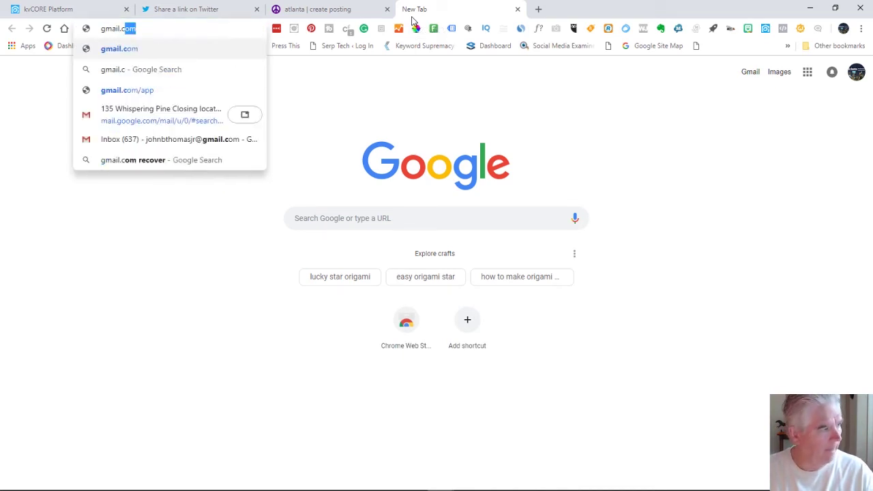
key(Return)
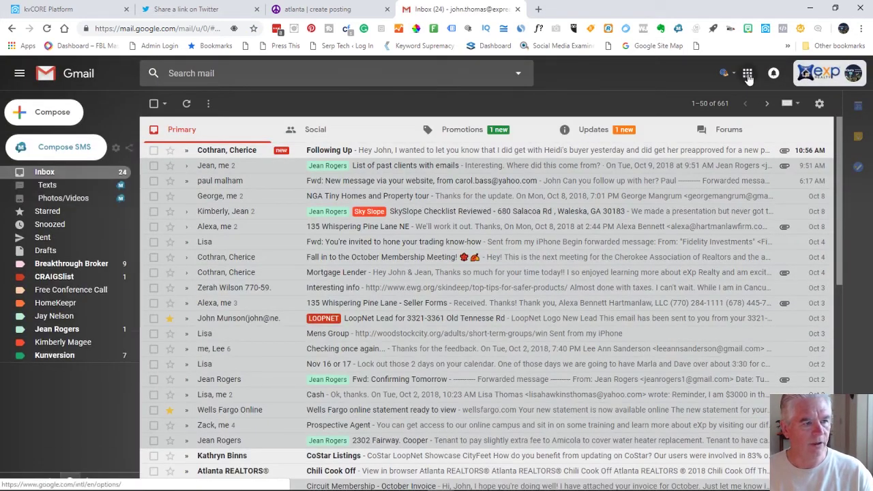
click(748, 73)
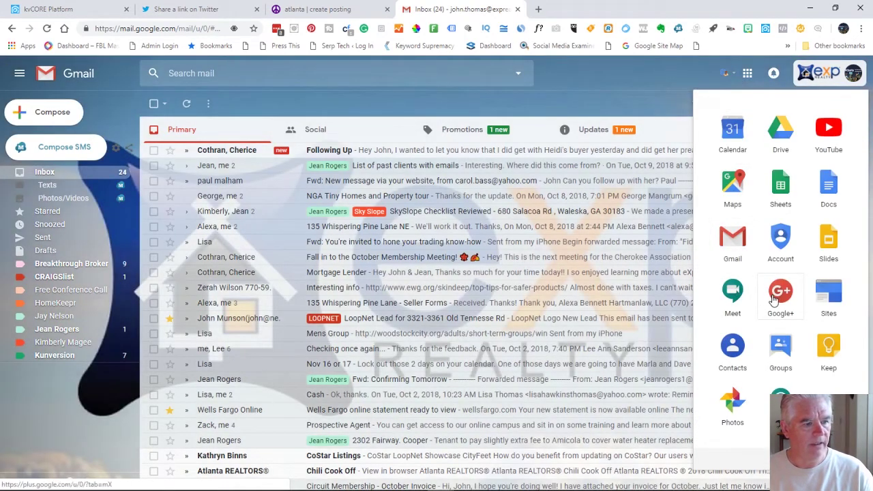
click(778, 295)
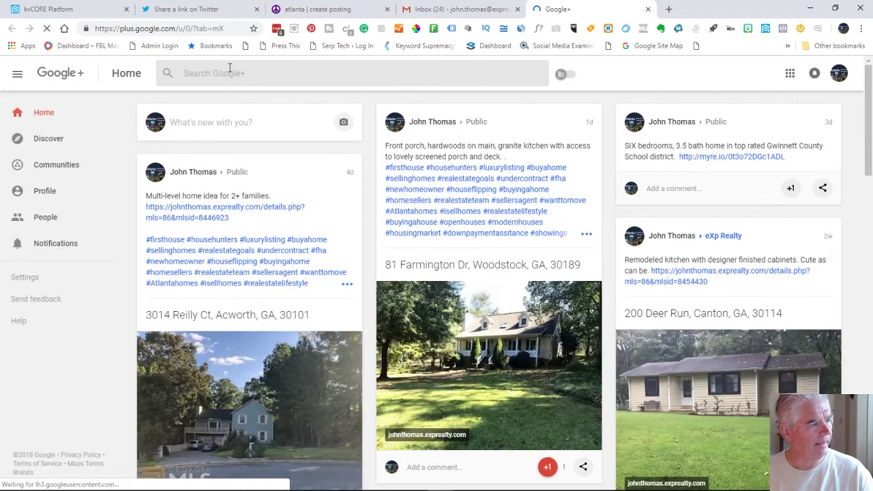
Publish a public Google+ post with the pasted myre.io listing link
click(204, 131)
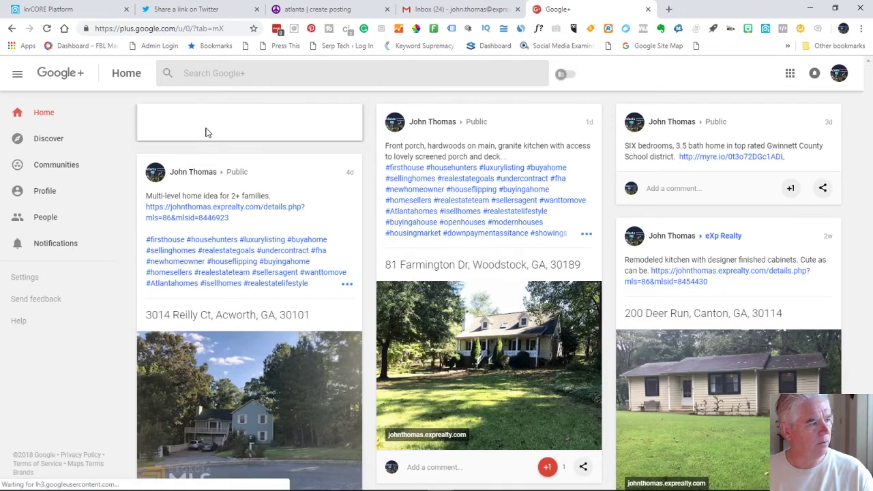
key(ctrl+v)
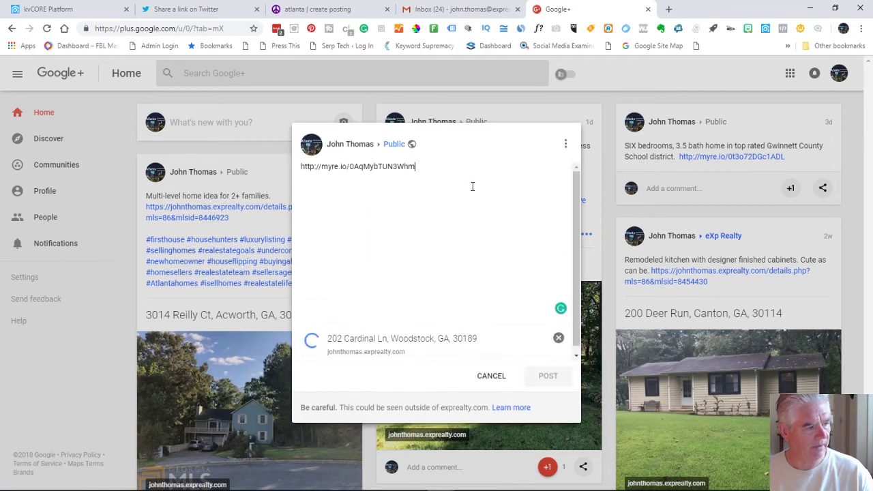
drag(441, 167, 297, 167)
key(ctrl+c)
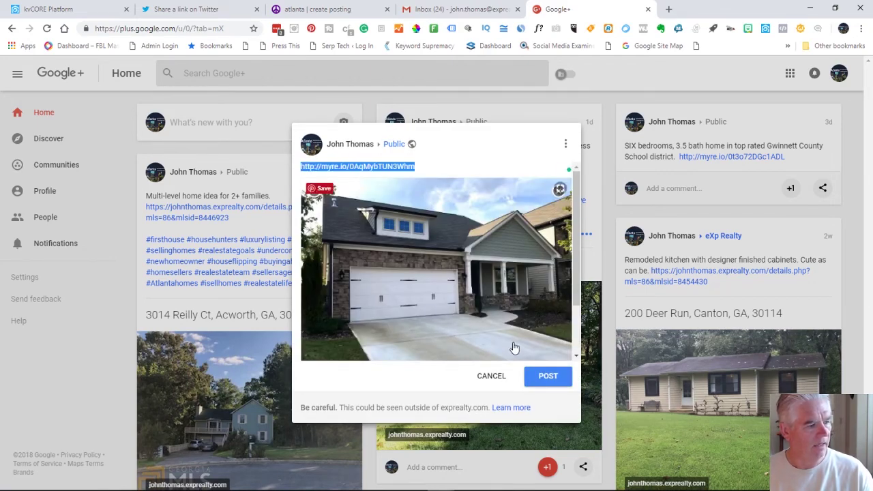
click(551, 378)
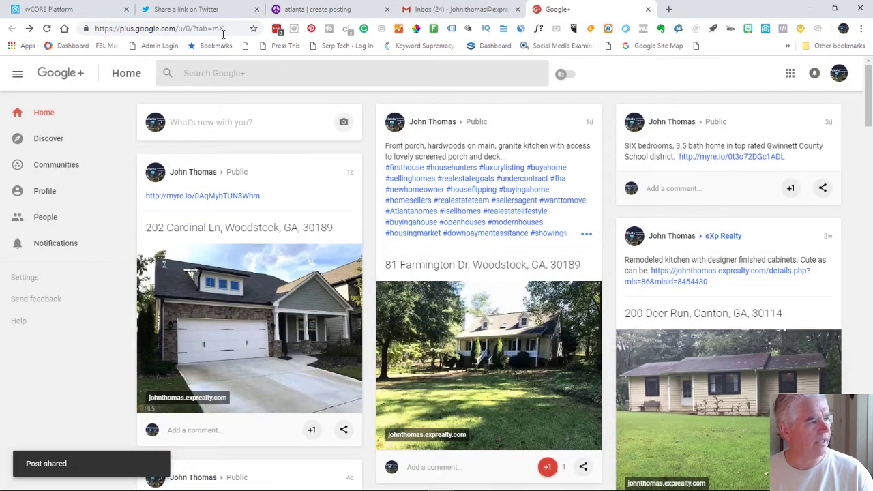
click(41, 5)
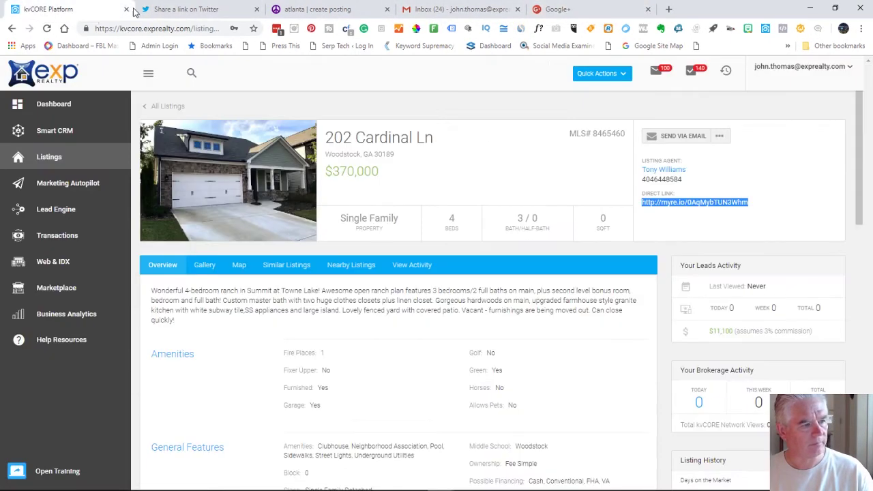
Go to LinkedIn's home feed and paste the listing's short link into a new post
click(609, 10)
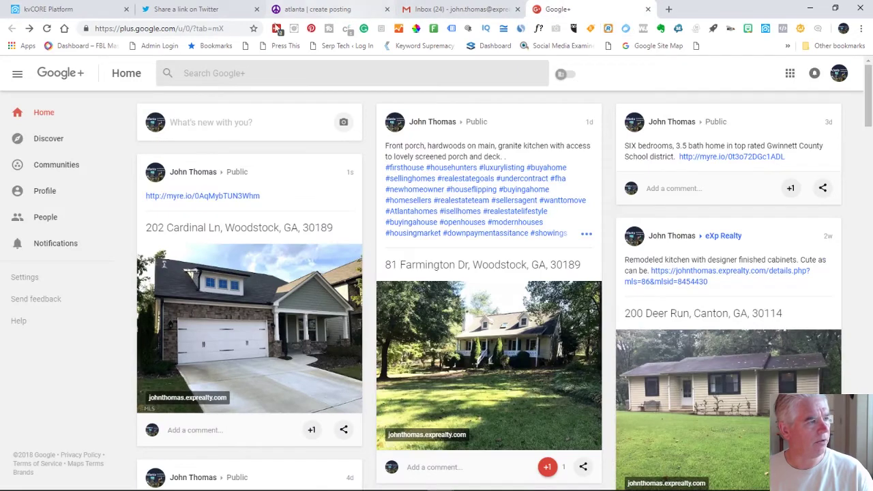
click(194, 30)
text(linkedin.com/notifications/)
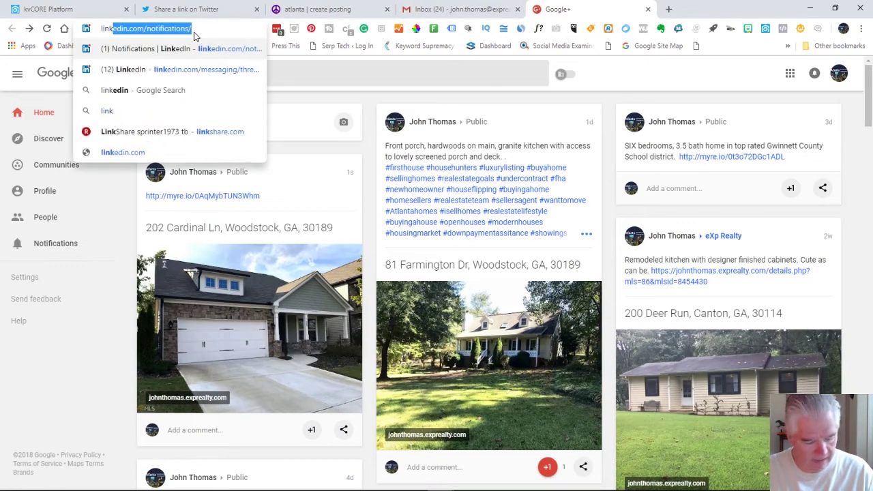
key(Return)
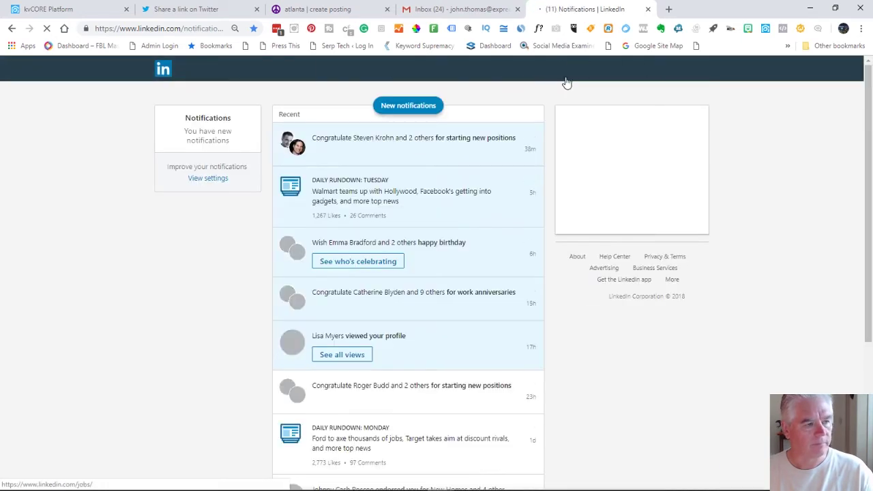
click(597, 72)
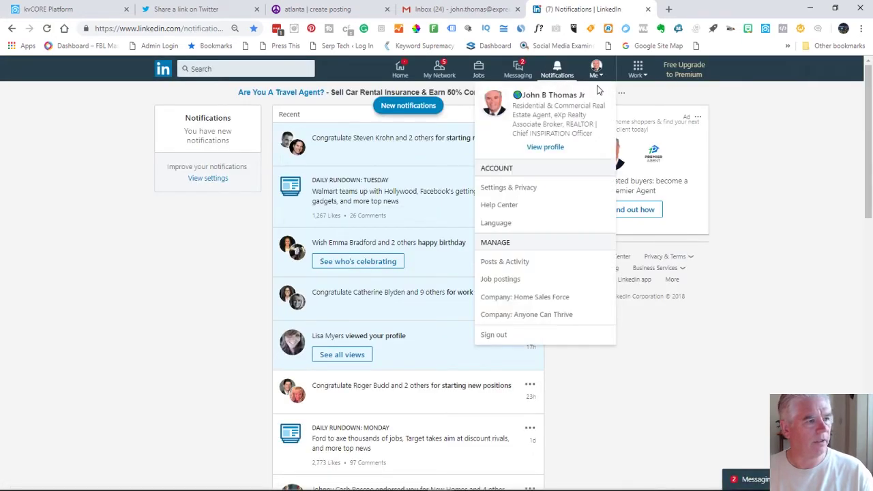
click(538, 147)
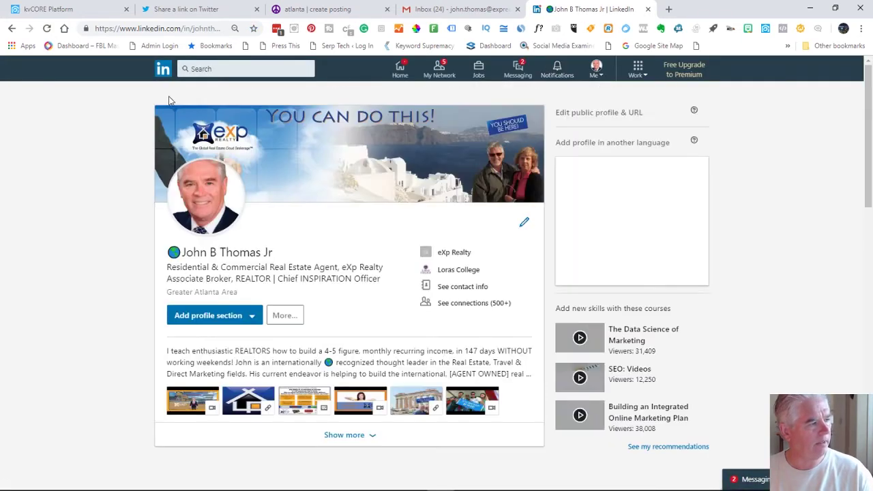
click(163, 69)
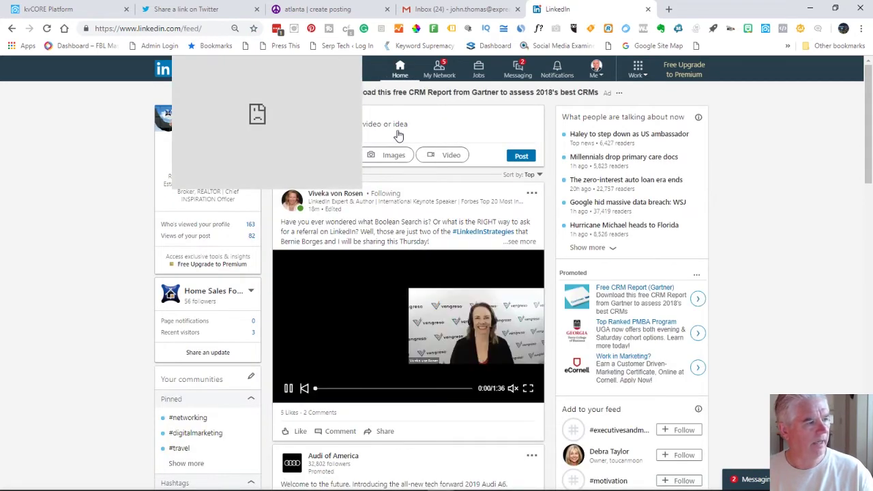
click(397, 131)
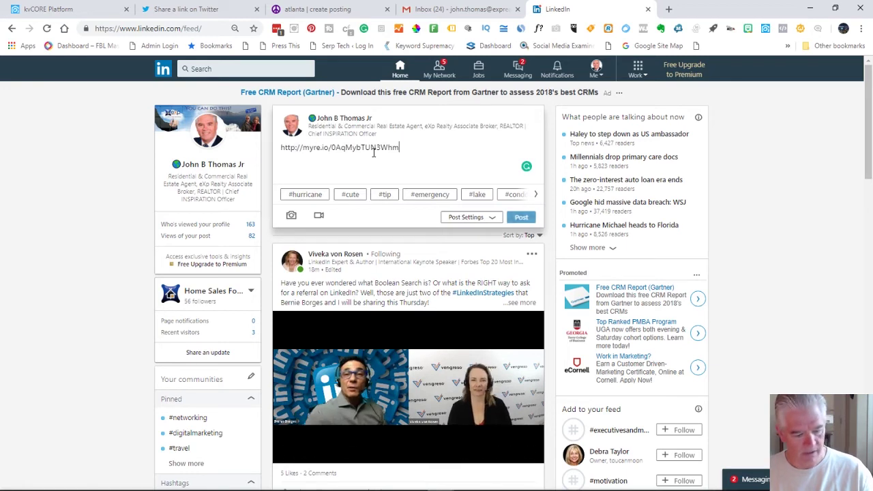
key(ctrl+v)
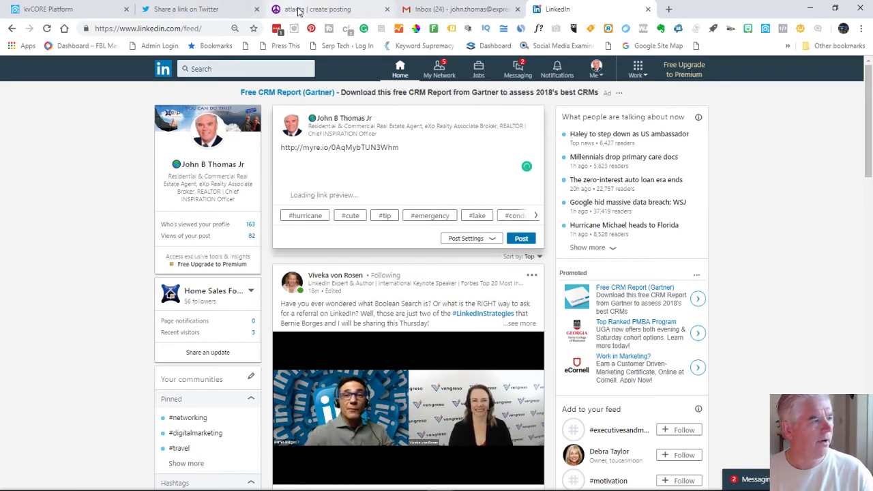
Replace the link text in the LinkedIn post with the caption 'Awesome Ranch Plan'
click(327, 10)
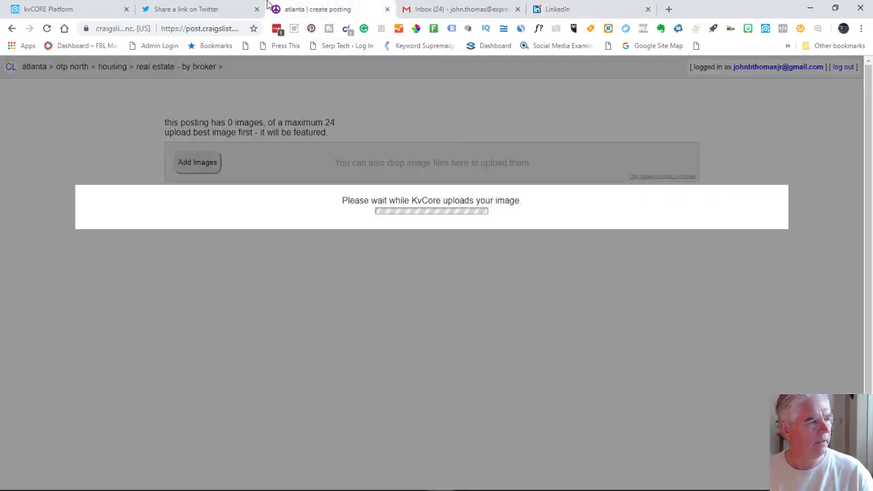
click(208, 9)
click(573, 9)
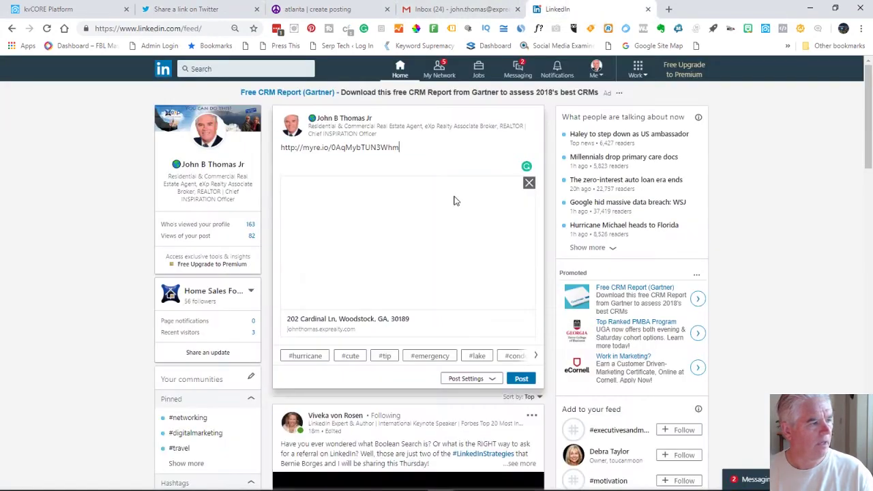
drag(406, 150, 266, 150)
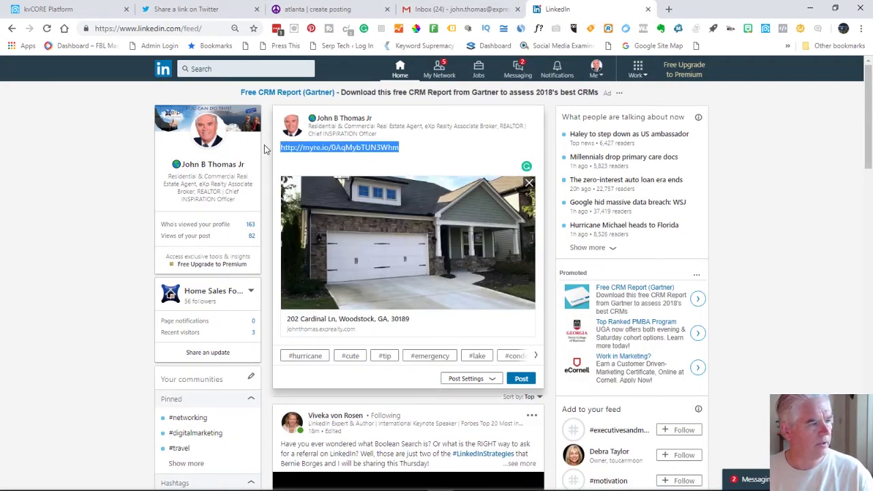
text(Awesome)
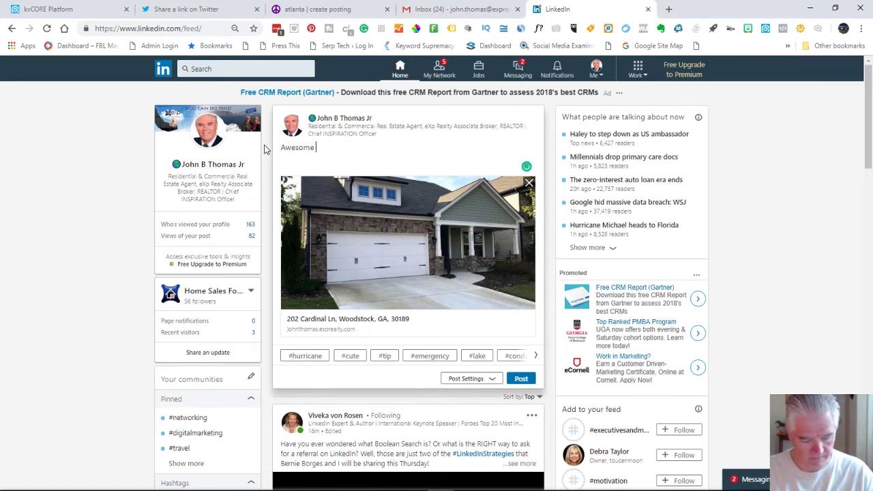
text(Ranch Plan)
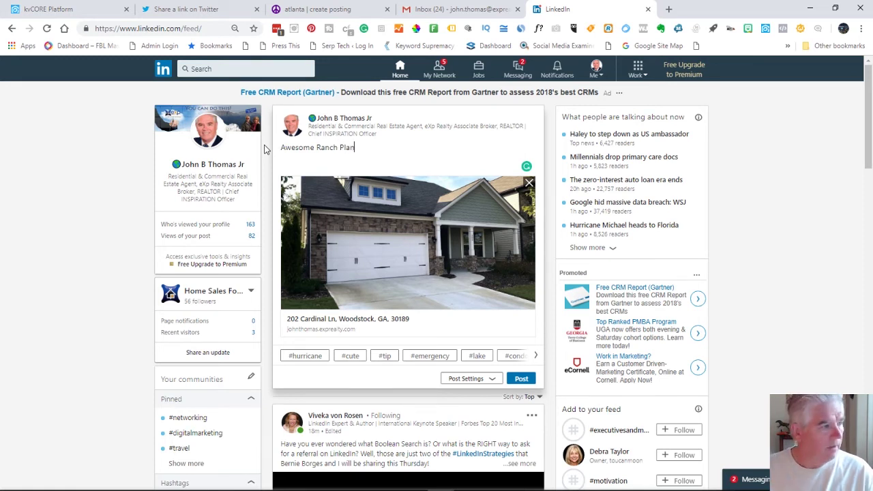
Set the post visibility to Public + Twitter and publish it
click(468, 378)
click(448, 416)
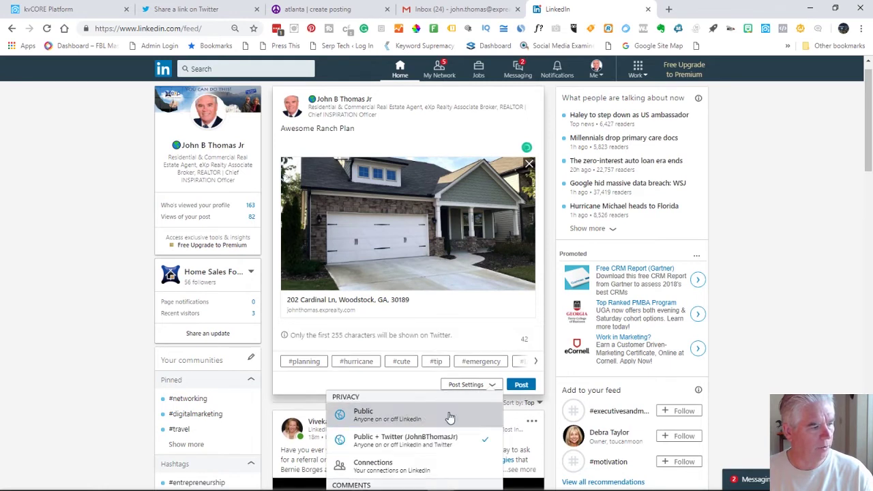
click(485, 385)
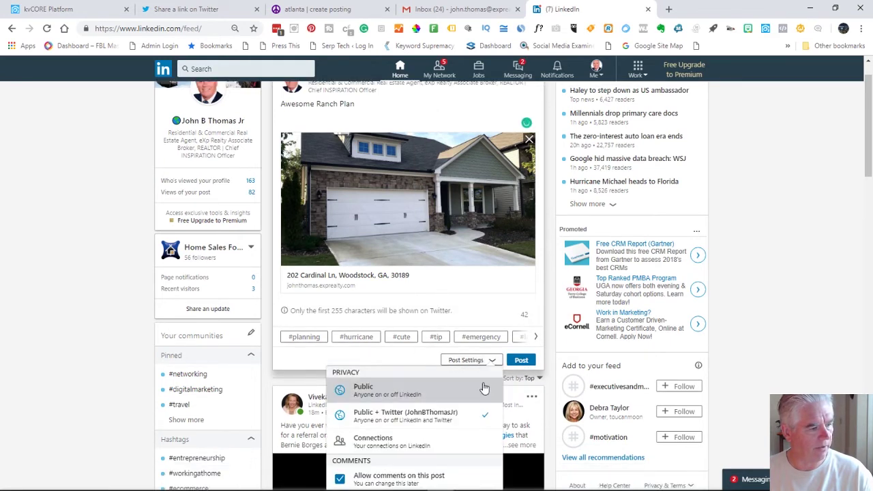
click(486, 415)
click(522, 360)
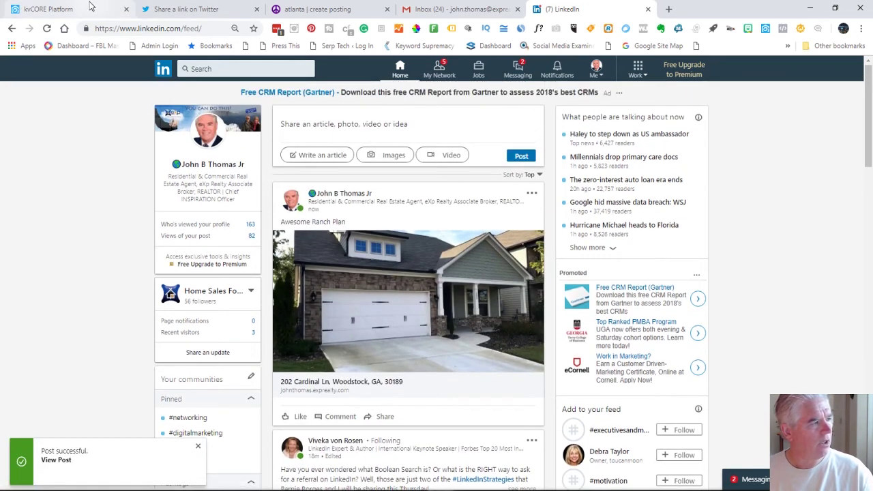
click(92, 7)
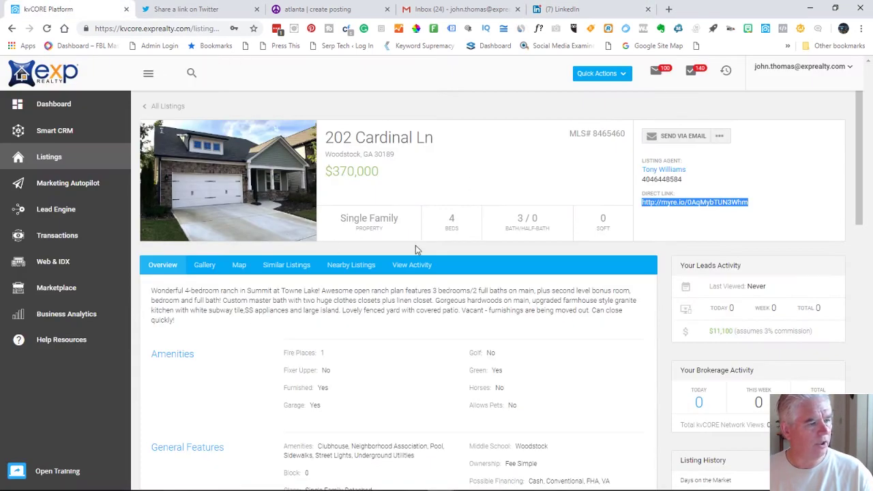